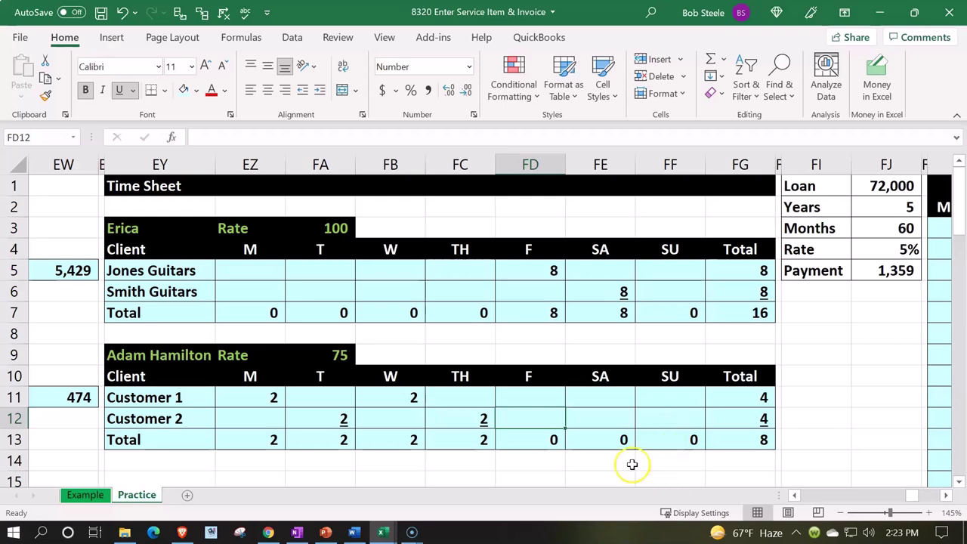
- Duplicate the time sheet block in EY9:FG13 directly beneath it, starting at cell EY15
scroll(463, 406, "down", 1)
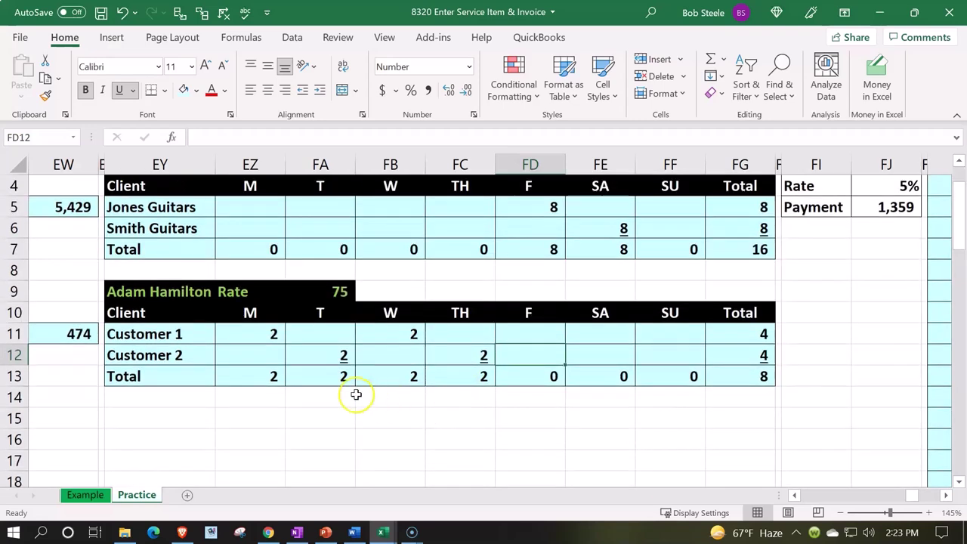
left_click_drag(161, 294, 747, 370)
key("ctrl+c")
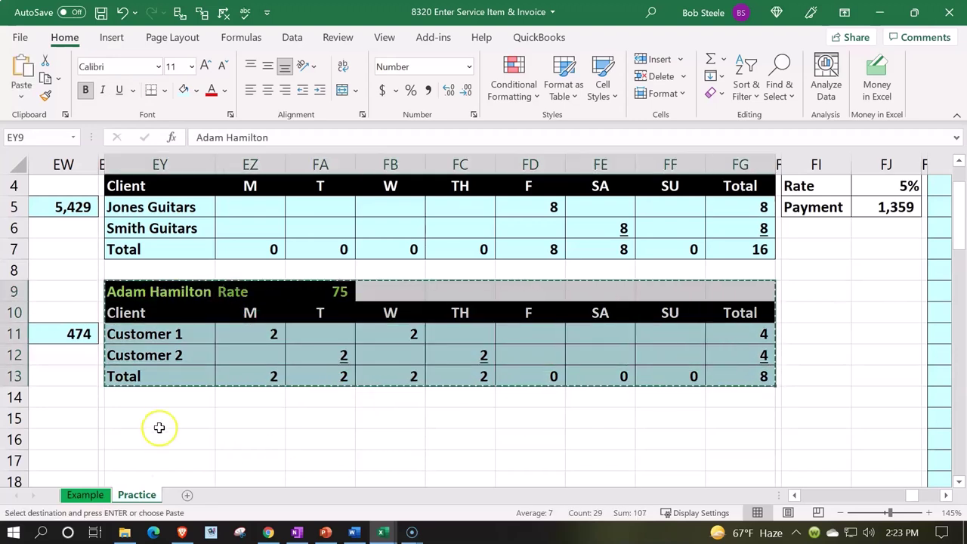
left_click(158, 422)
key("ctrl+v")
- Enter the other employee's first name in EY15 and set the copied time sheet's rate in FA15 to 115
left_click(159, 422)
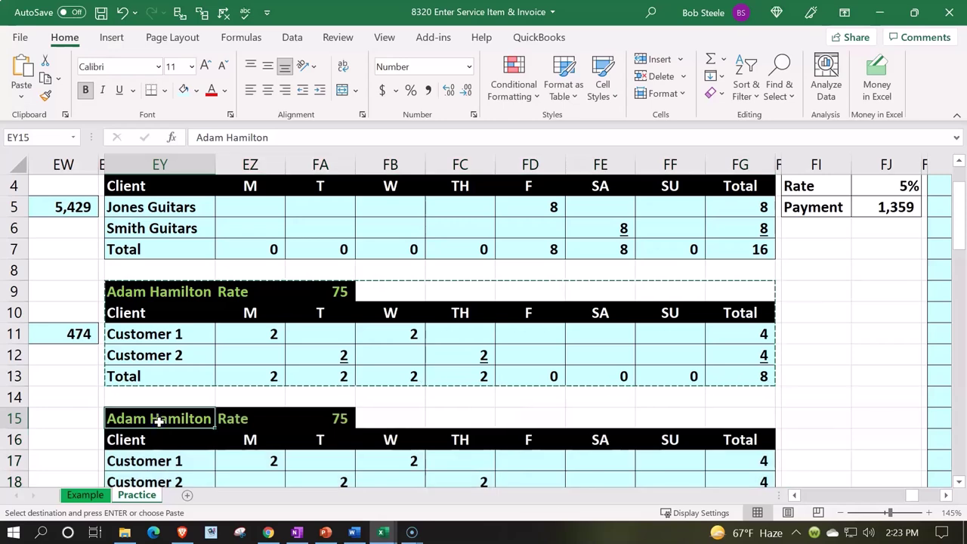
type("E")
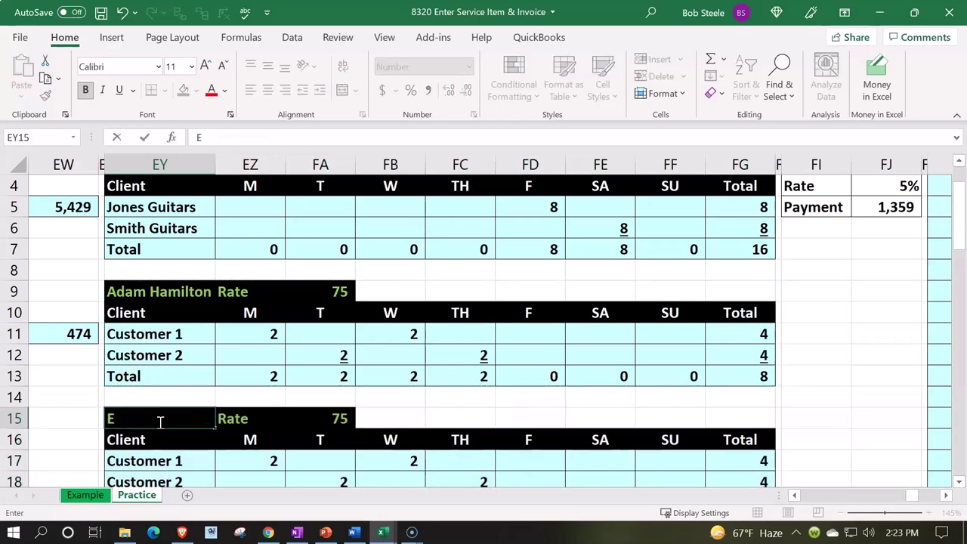
type("rica")
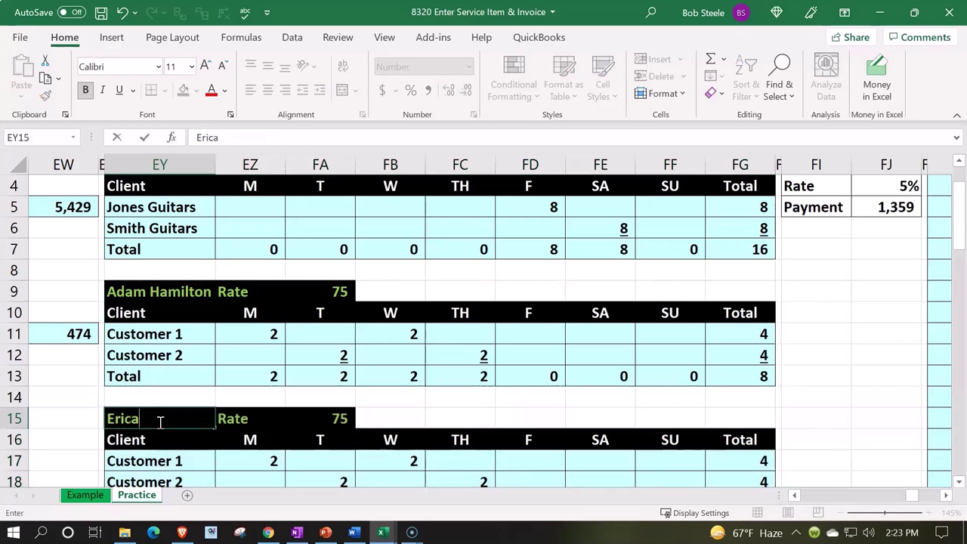
key("Tab")
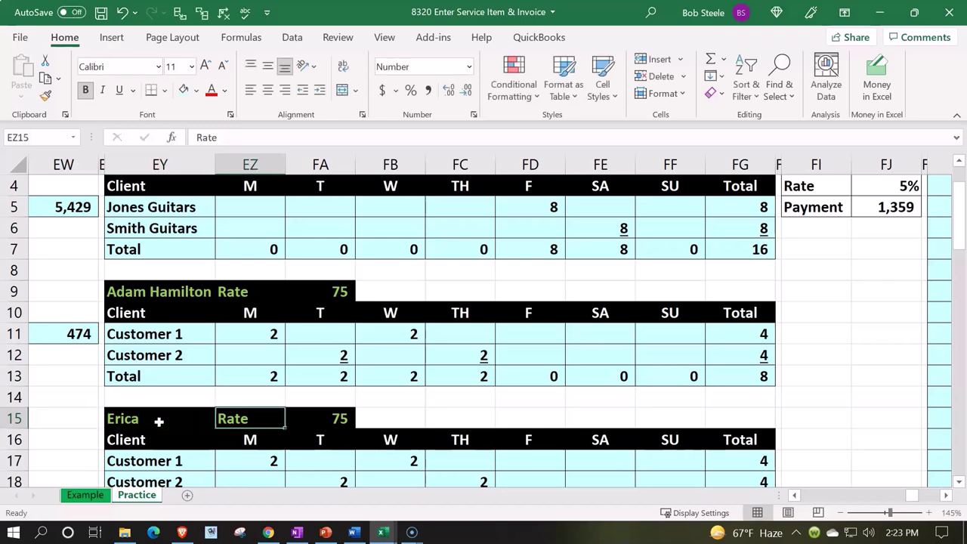
key("Tab")
type("1150")
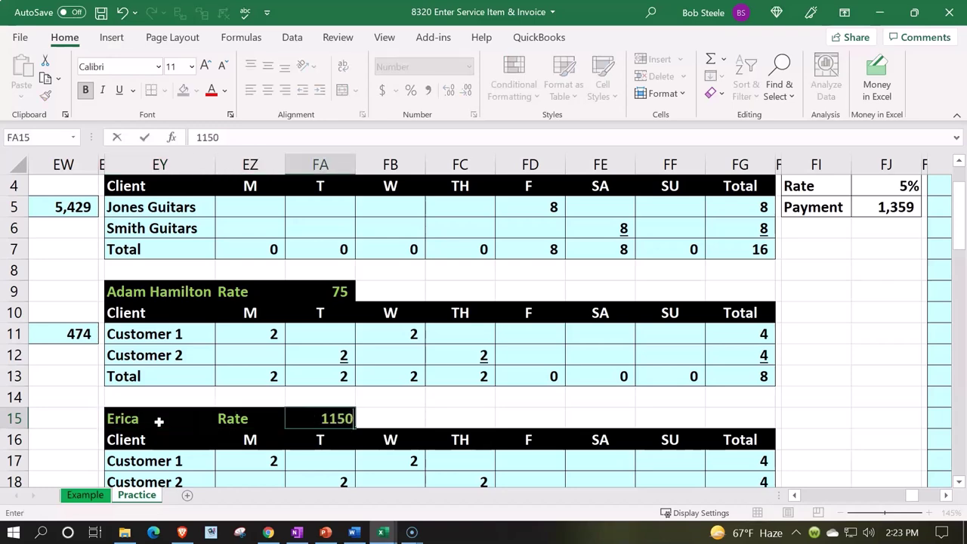
key("Return")
key("Up")
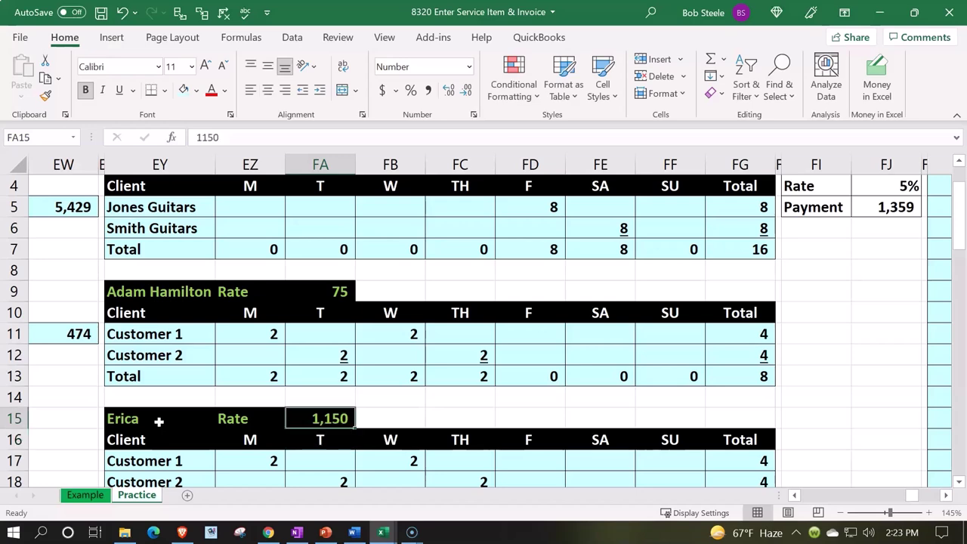
type("115")
key("Return")
- Clear the client names and daily hours in EY17:FF18 of the copied time sheet
key("Down")
key("Down")
key("Down")
key("Down")
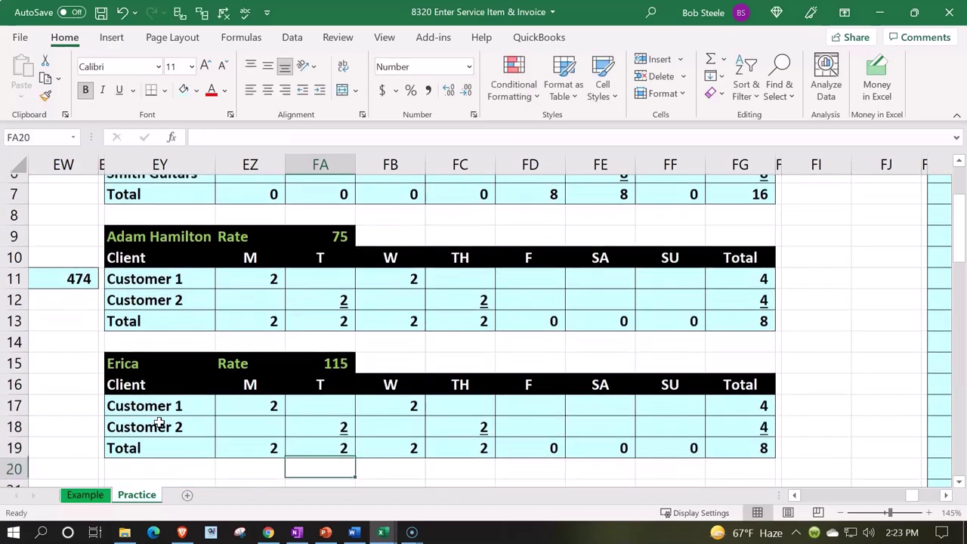
key("Up")
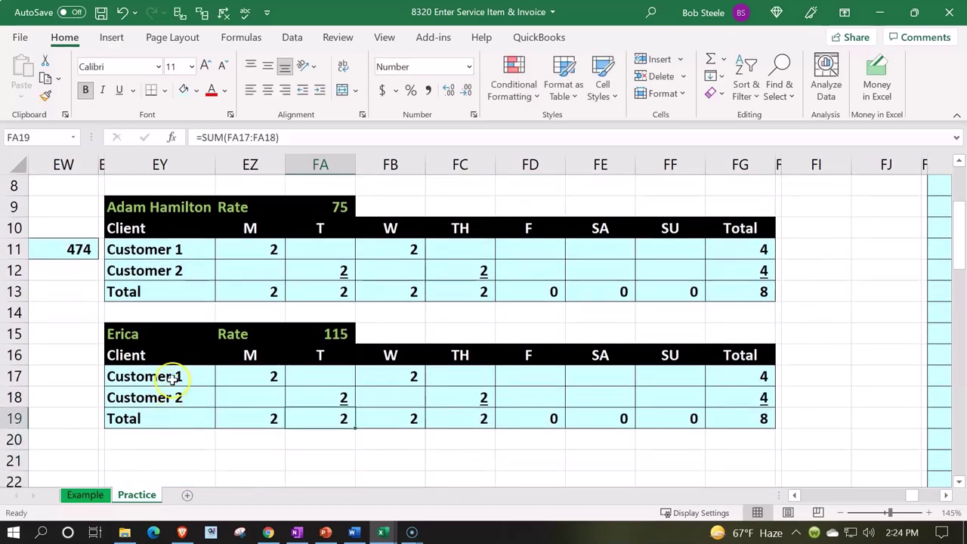
left_click_drag(168, 378, 644, 393)
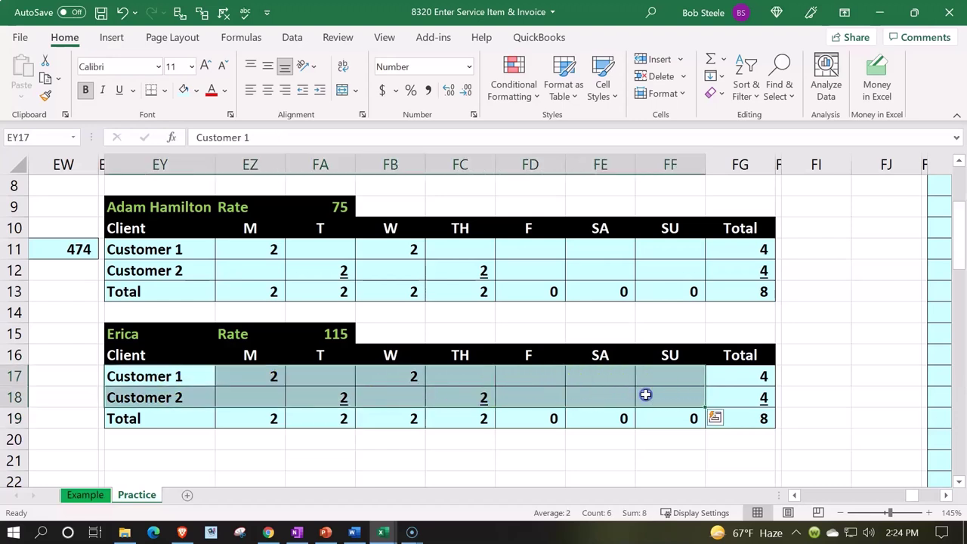
key("Delete")
- Enter Customer 3 as the first client in EY17, with 2 hours on Monday and 2 hours on Wednesday
key("Left")
key("Right")
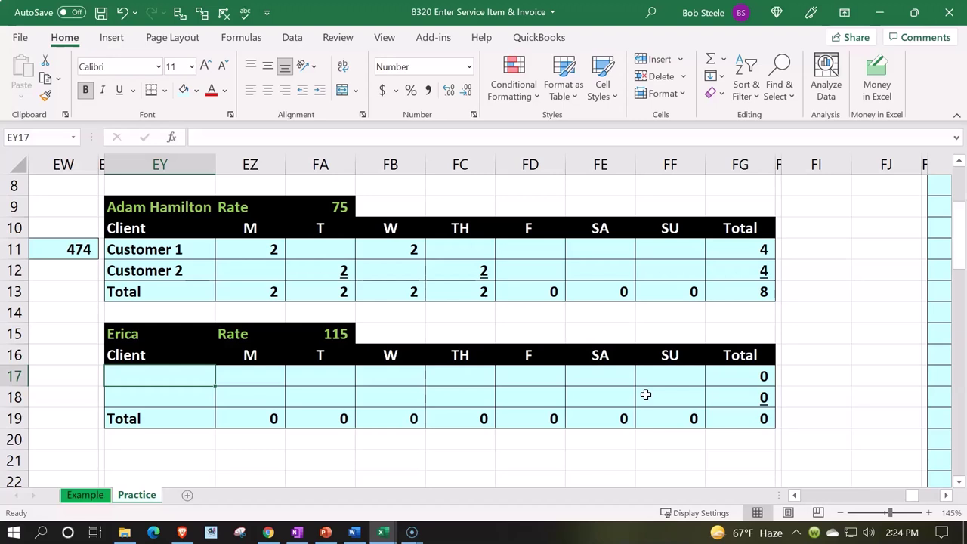
type("Customer")
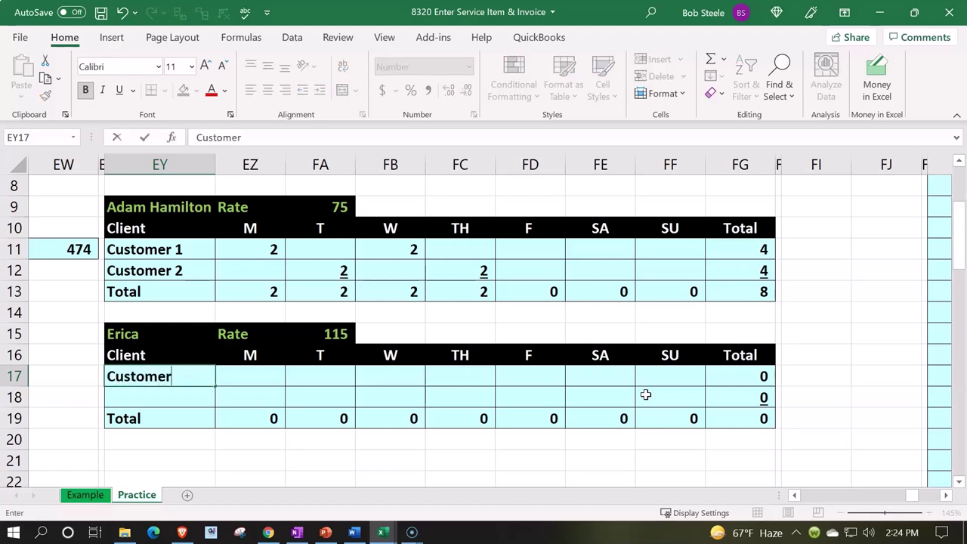
key("Tab")
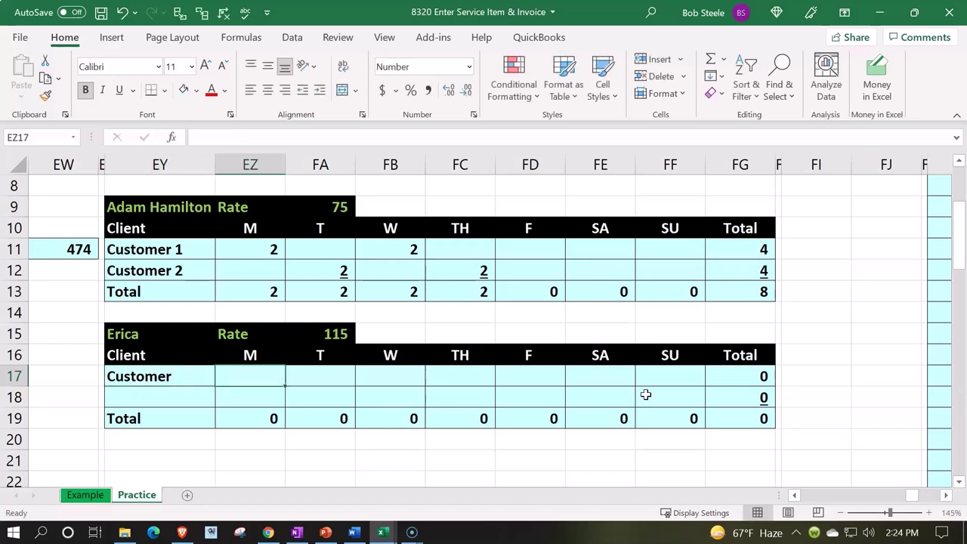
double_click(207, 376)
type("3")
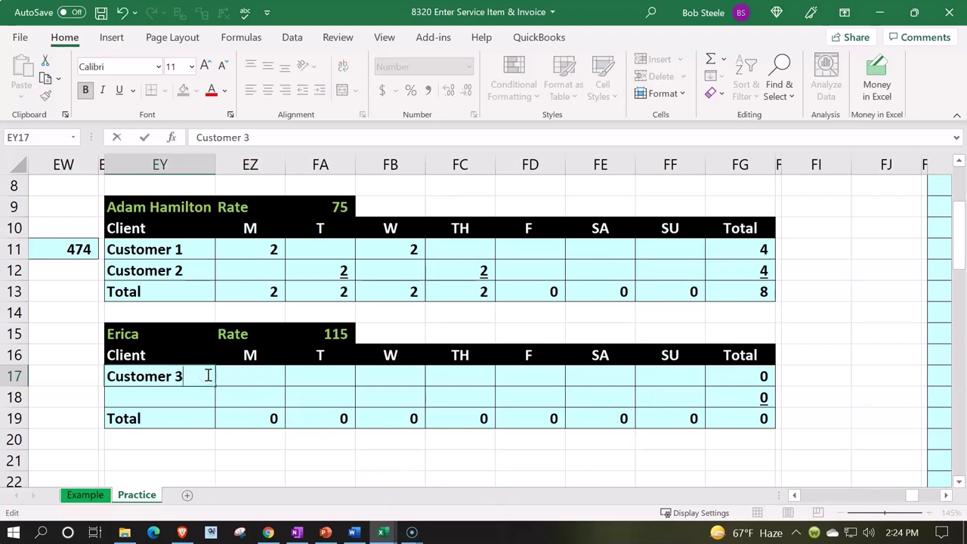
key("Tab")
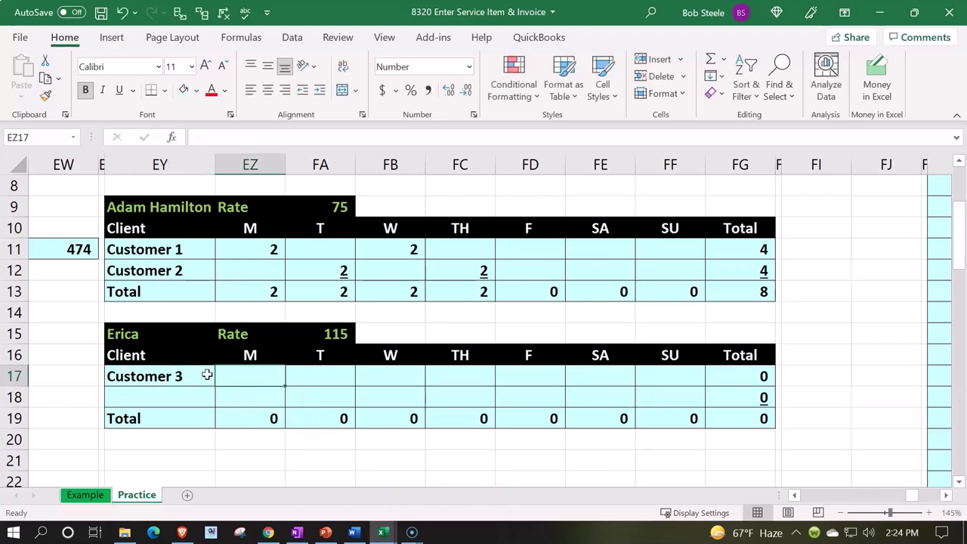
type("2")
key("Tab")
key("Tab")
type("2")
key("Tab")
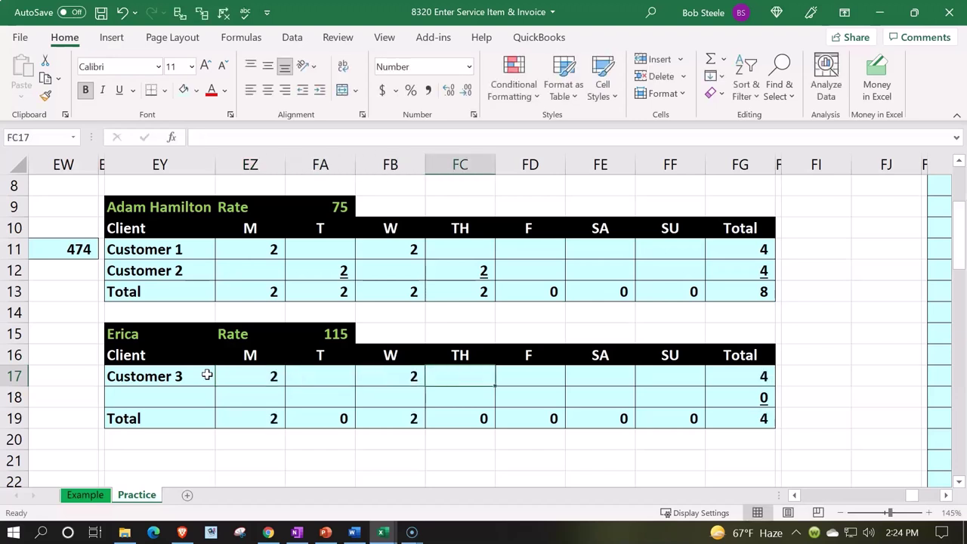
- Enter Customer 4 as the second client in EY18, with 2 hours on Tuesday and 2 hours on Thursday
key("Down")
key("Left")
key("Left")
key("Left")
key("Left")
type("Customer ")
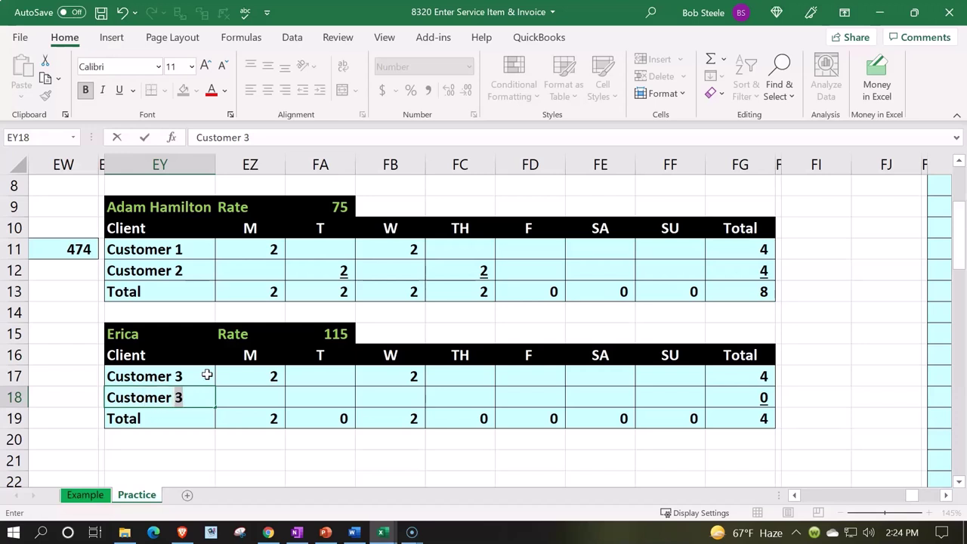
type("4")
key("Tab")
type("2")
key("Tab")
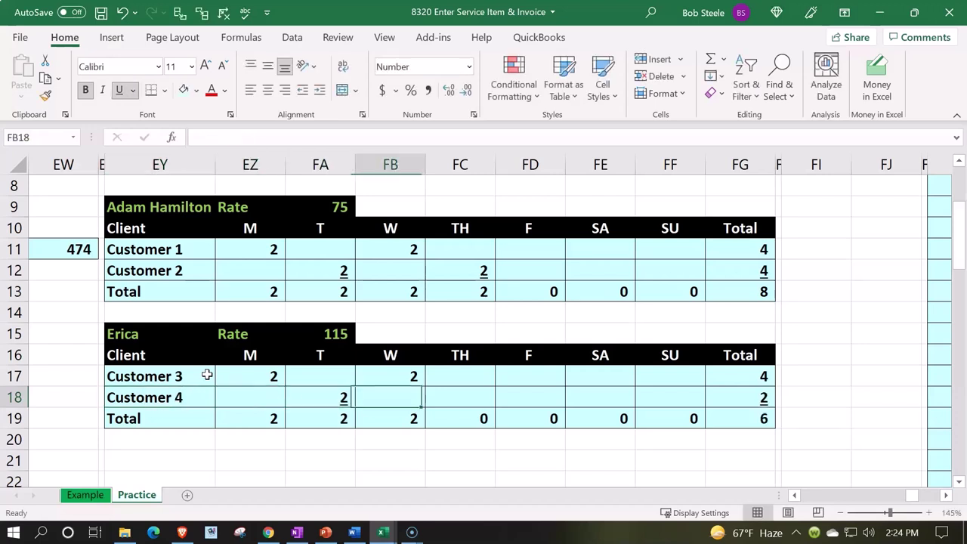
key("Tab")
key("Tab")
key("shift+Tab")
type("2")
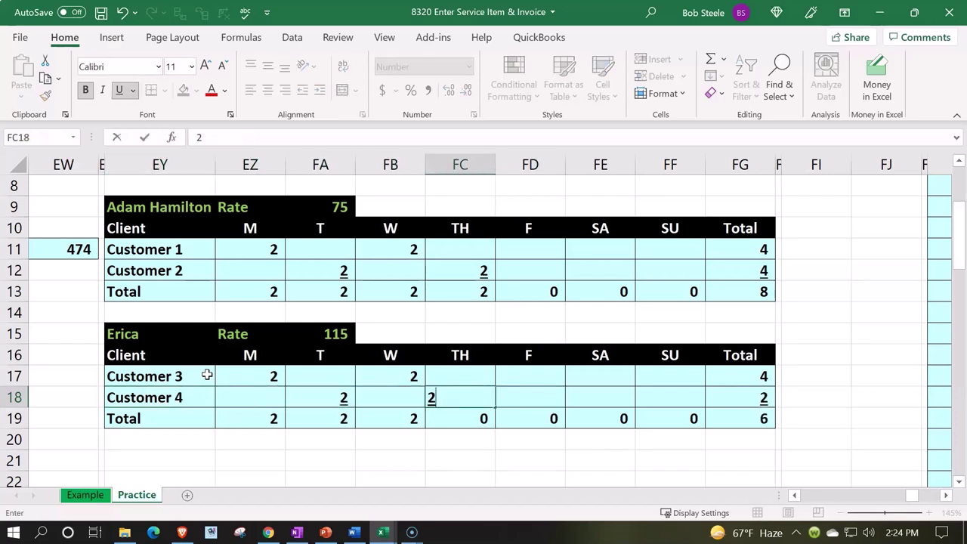
key("Tab")
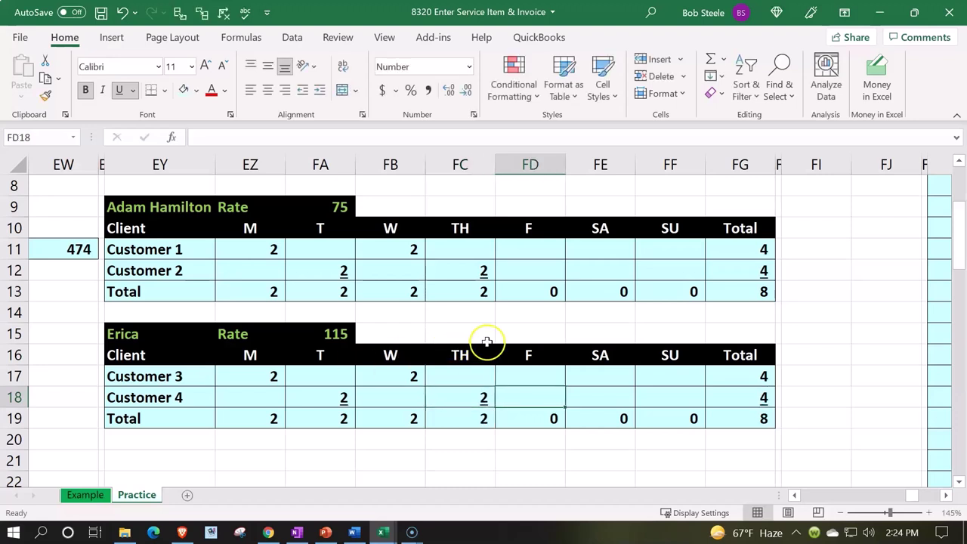
- Review the weekly total of the new time sheet and the client rows of the two lower time sheets
left_click(738, 424)
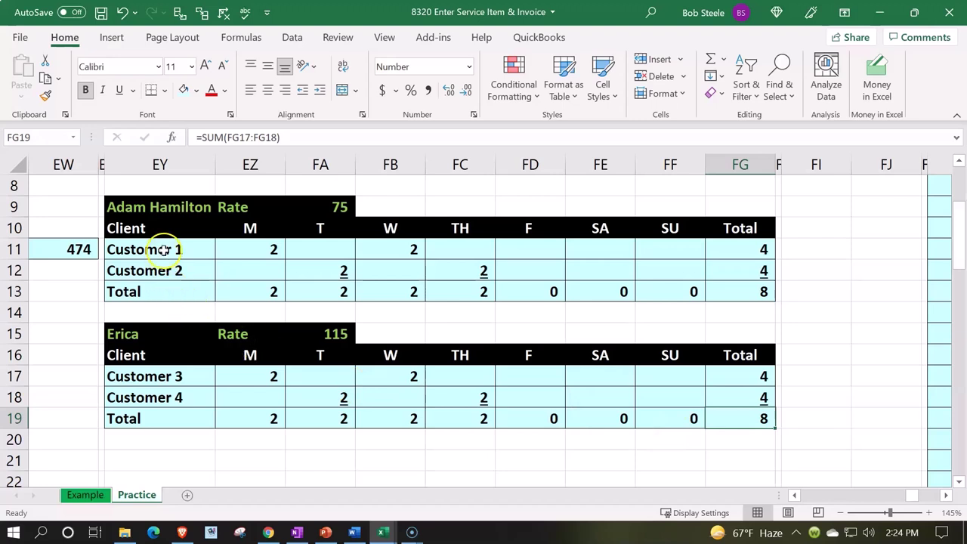
left_click_drag(155, 251, 746, 268)
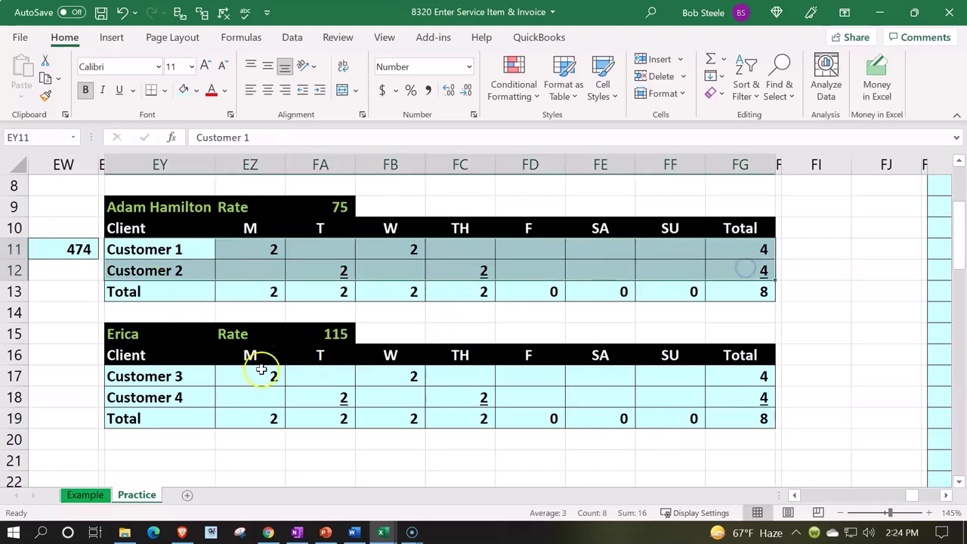
left_click_drag(227, 376, 722, 396)
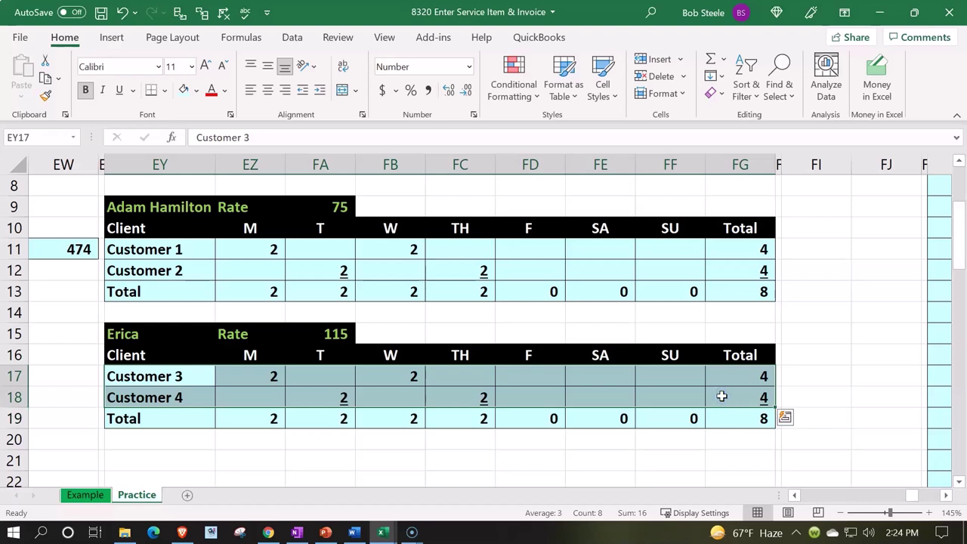
- Insert a copy of the AR Subsidiary Ledger columns CH:CO, covering Smith Guitars and Music Stuff Store, before column CP
scroll(722, 396, "up", 3)
left_click(386, 243)
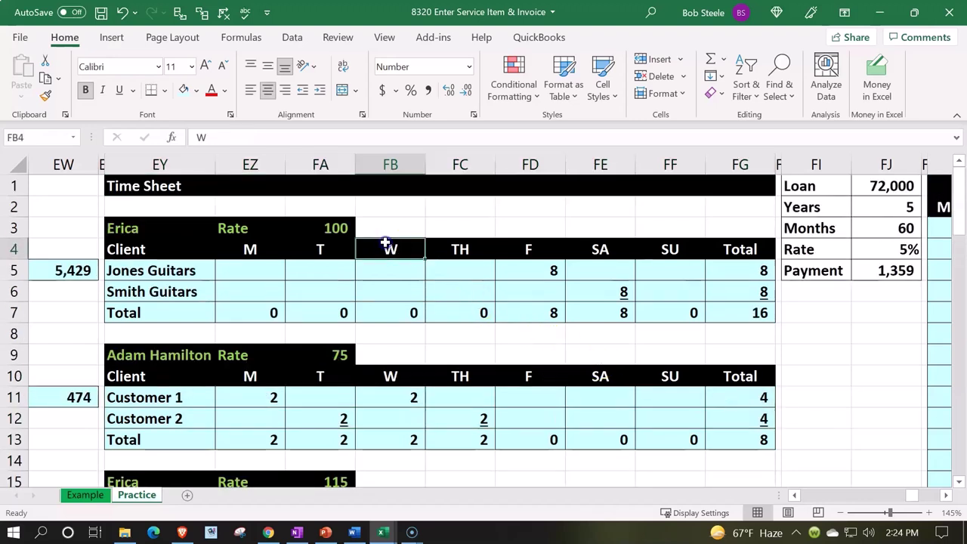
key("Left")
key("Left")
key("Left")
key("Left")
key("Left")
key("Left")
key("Left")
key("Left")
key("Left")
key("Left")
key("Left")
key("Left")
key("Left")
key("Left")
key("Left")
key("Left")
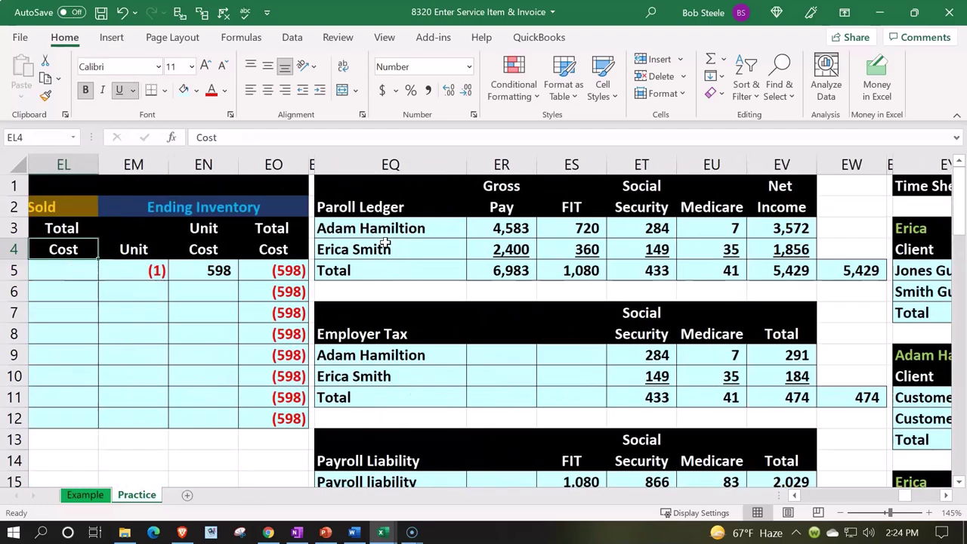
key("Left")
key("Left")
key("Left")
key("Left")
key("Left")
key("Left")
key("Left")
key("Left")
key("Left")
key("Left")
key("Left")
key("Left")
key("Left")
key("Left")
key("Left")
key("Left")
key("Left")
key("Left")
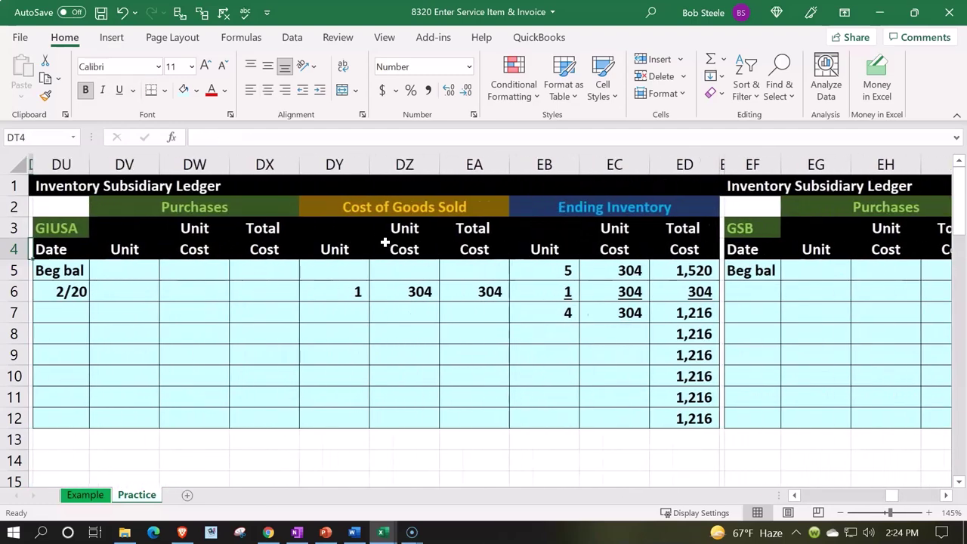
key("Left")
key("Left")
key("Left")
key("Left")
key("Left")
key("Left")
key("Left")
key("Left")
key("Left")
key("Left")
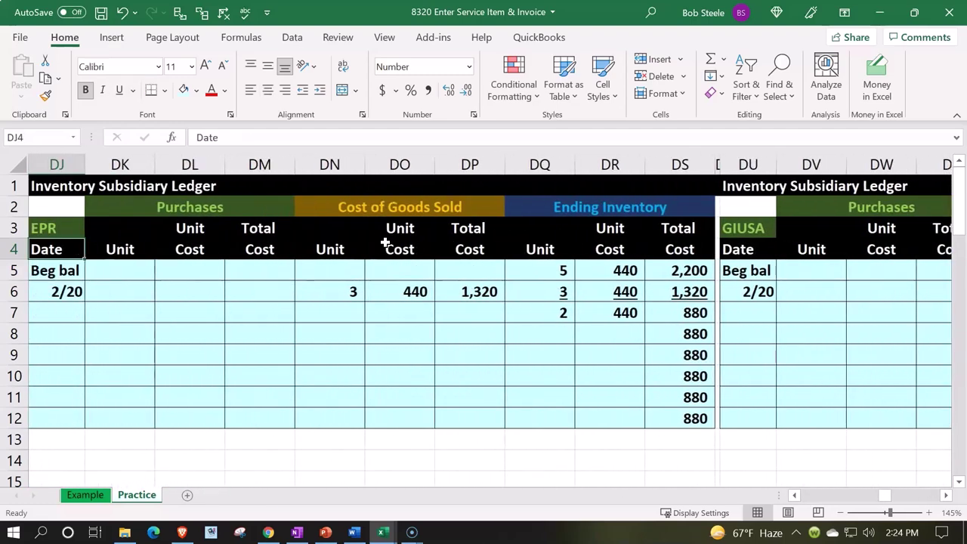
key("Left")
key("Left")
key("Left")
key("Left")
key("Left")
key("Left")
key("Left")
key("Left")
key("Left")
key("Left")
key("Left")
key("Left")
key("Left")
key("Left")
key("Left")
key("Left")
key("Left")
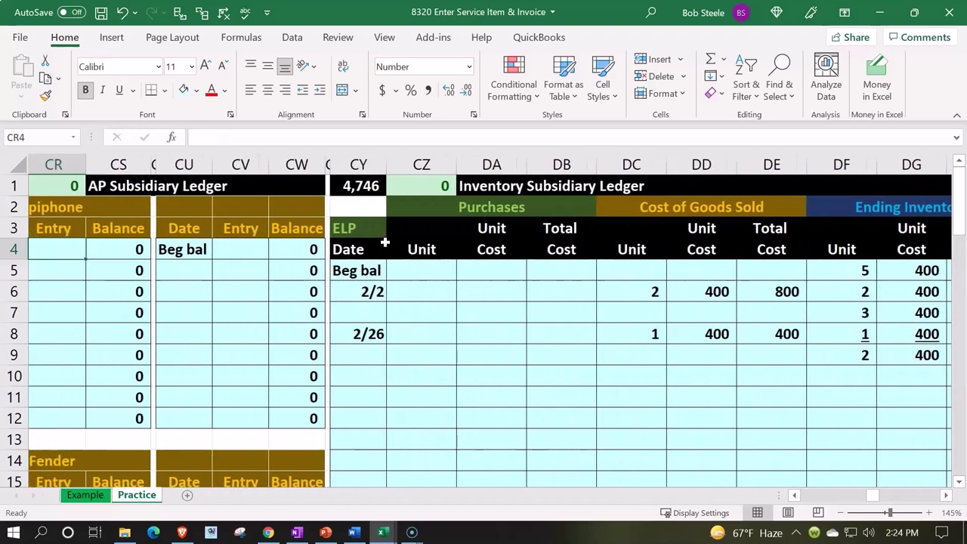
key("Left")
key("Left")
key("Left")
key("Left")
key("Left")
key("Left")
key("Left")
key("Left")
key("Left")
key("Left")
key("Left")
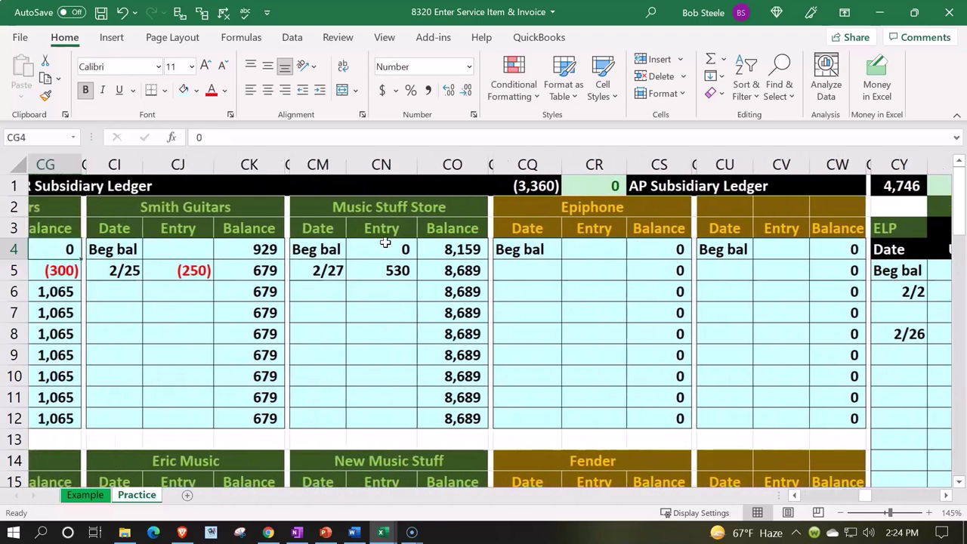
key("Left")
key("Left")
key("Left")
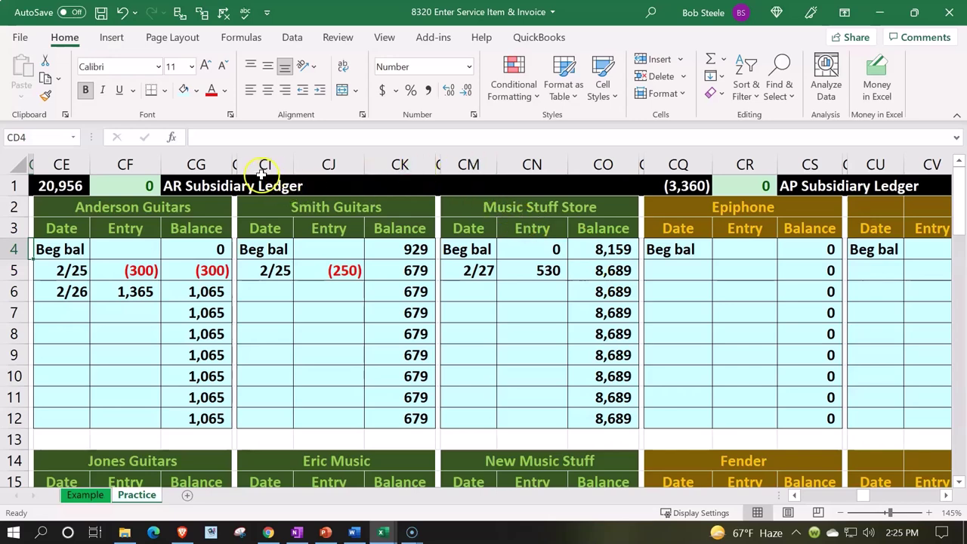
left_click_drag(235, 164, 597, 164)
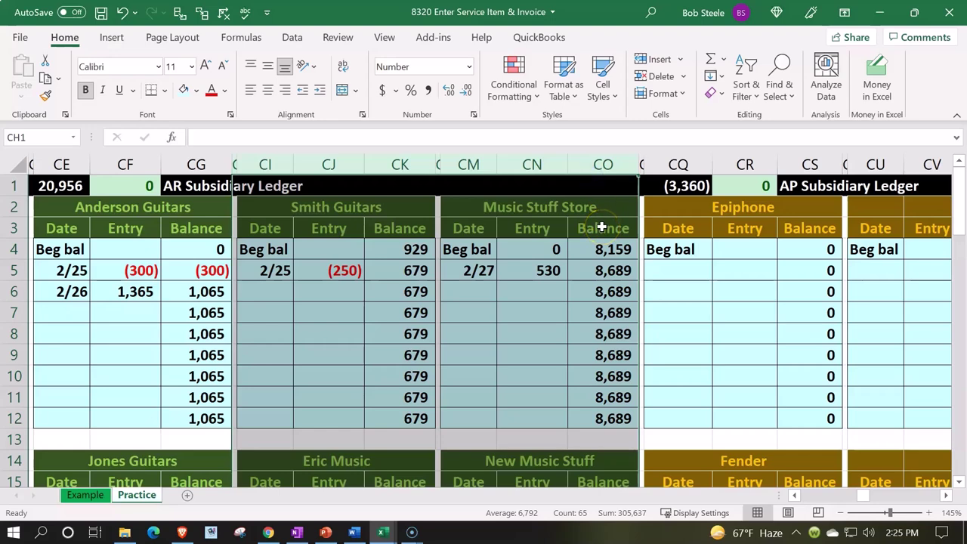
key("ctrl+c")
left_click(641, 164)
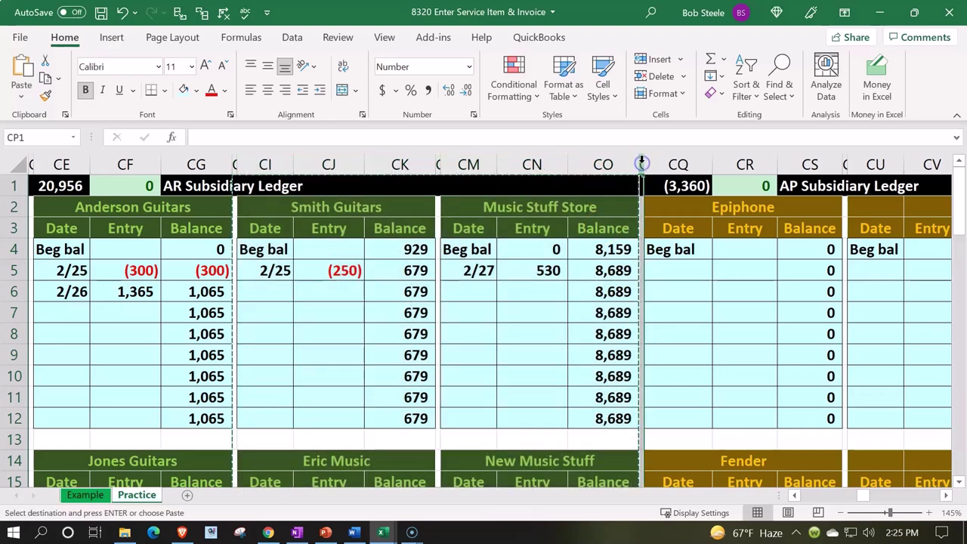
right_click(641, 164)
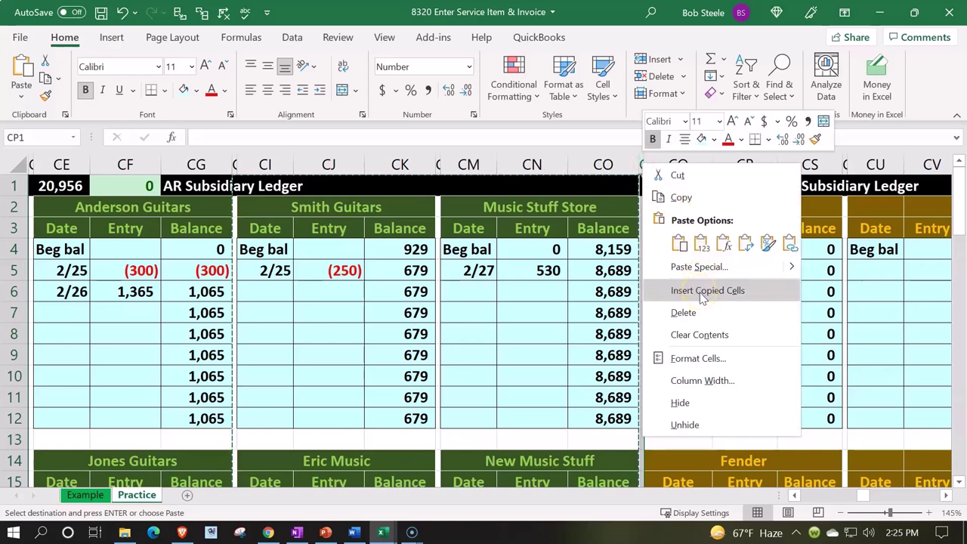
left_click(702, 298)
left_click(704, 268)
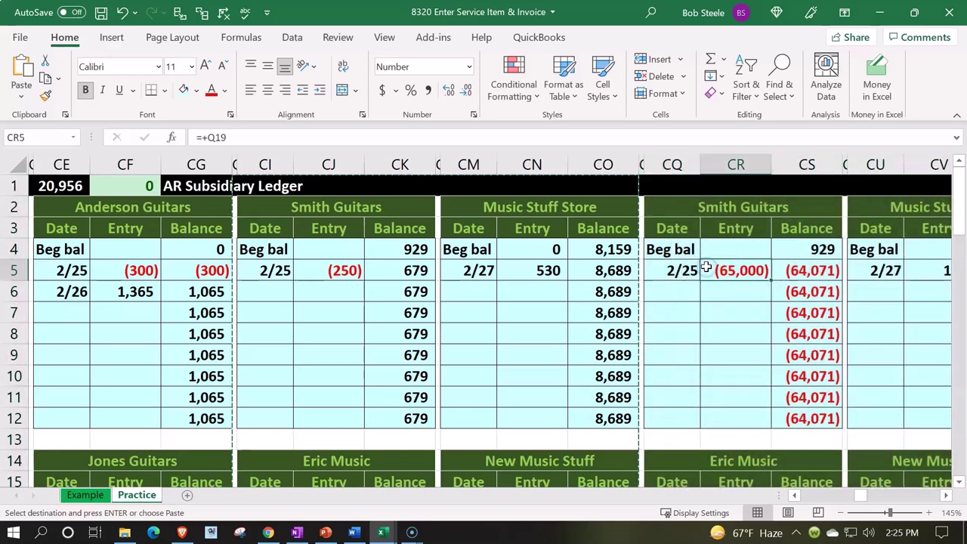
- Clear the customer names from headings CQ2 and CU2 of the copied AR ledger blocks
key("Up")
key("Up")
key("Up")
key("Left")
key("Escape")
key("Delete")
key("Right")
key("Right")
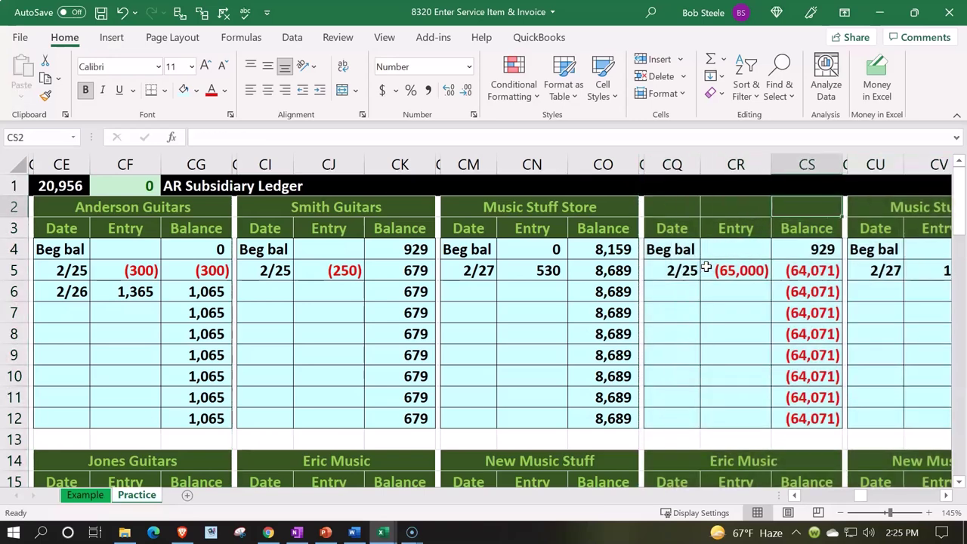
key("Right")
key("Right")
- Set the beginning balance in CW4 to 0 and clear the copied date and entry in CU5:CV5
key("Down")
key("Down")
key("Down")
key("Right")
key("Right")
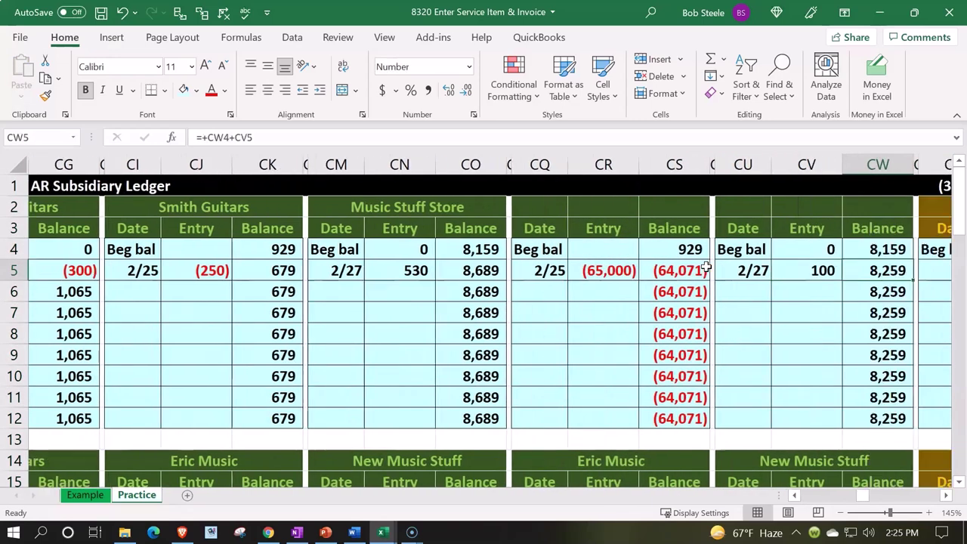
key("Left")
key("Up")
key("Right")
type("0")
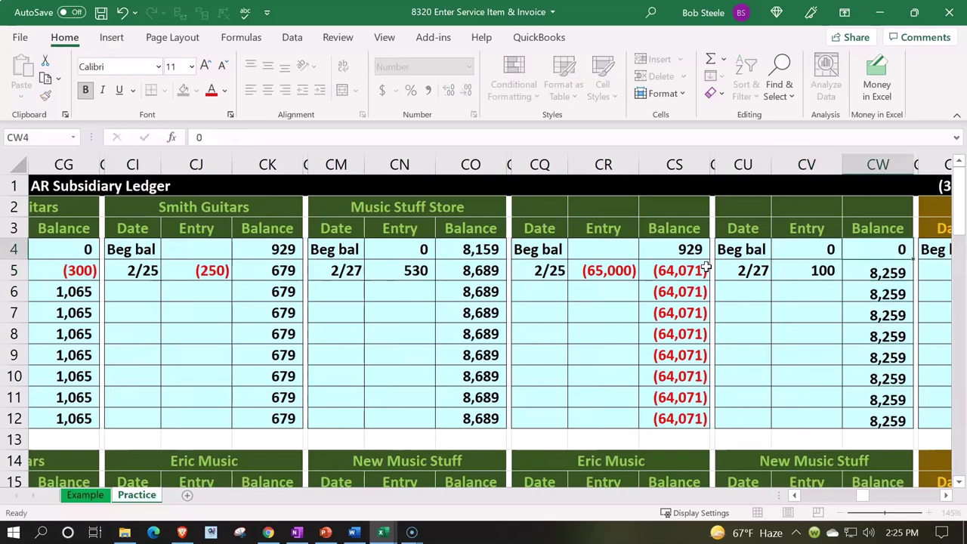
key("Return")
key("Left")
key("Delete")
key("Left")
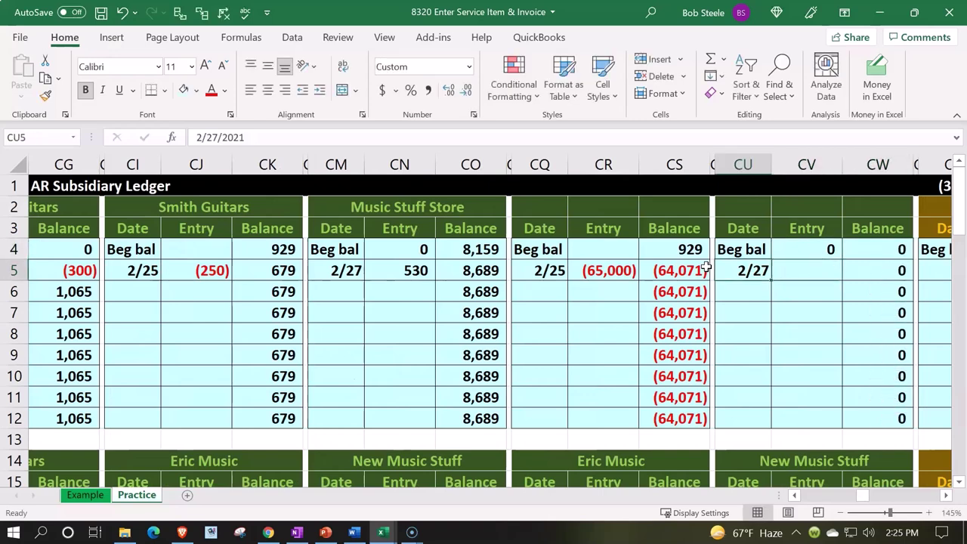
key("Delete")
- Set the beginning balance in CS4 to 0 and clear the copied date and entry in CQ5:CR5
key("Left")
key("Left")
key("Up")
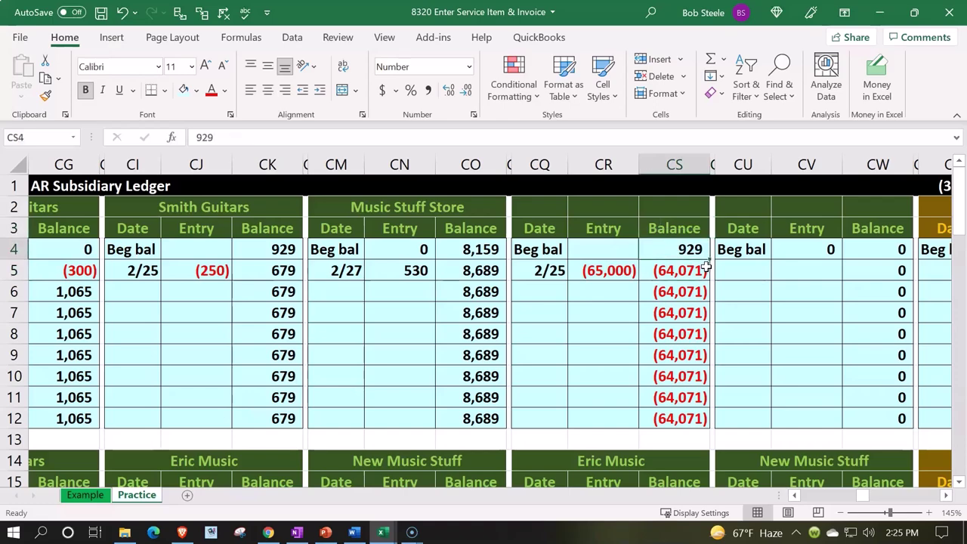
type("0")
key("Return")
key("Left")
key("Delete")
key("Left")
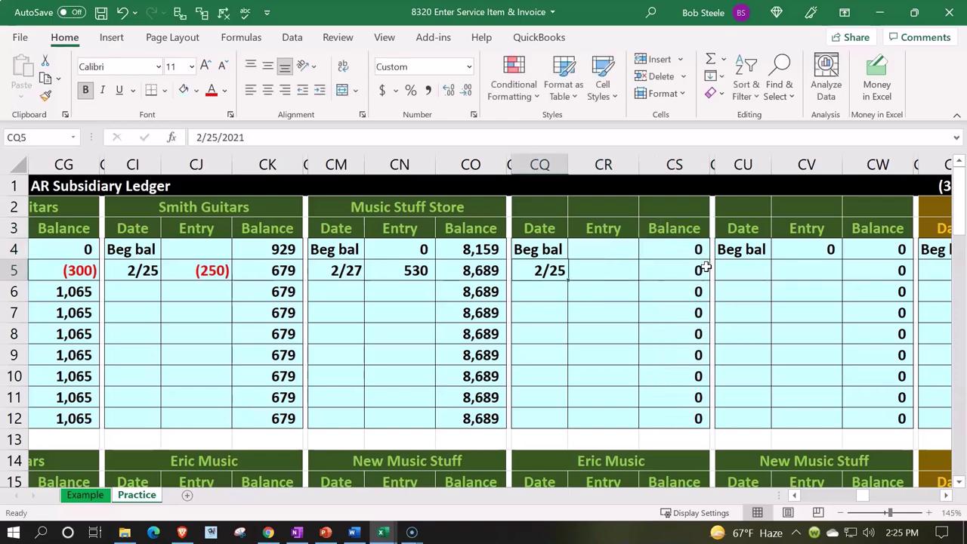
key("Delete")
- Clear the date and entry in CQ17:CR17 of the copied Eric Music ledger
key("Down")
key("Down")
key("Down")
key("Down")
key("Down")
key("Down")
key("Down")
key("Down")
key("Down")
key("Down")
key("Down")
key("Down")
key("Down")
key("Down")
key("Down")
key("Down")
key("Down")
key("Down")
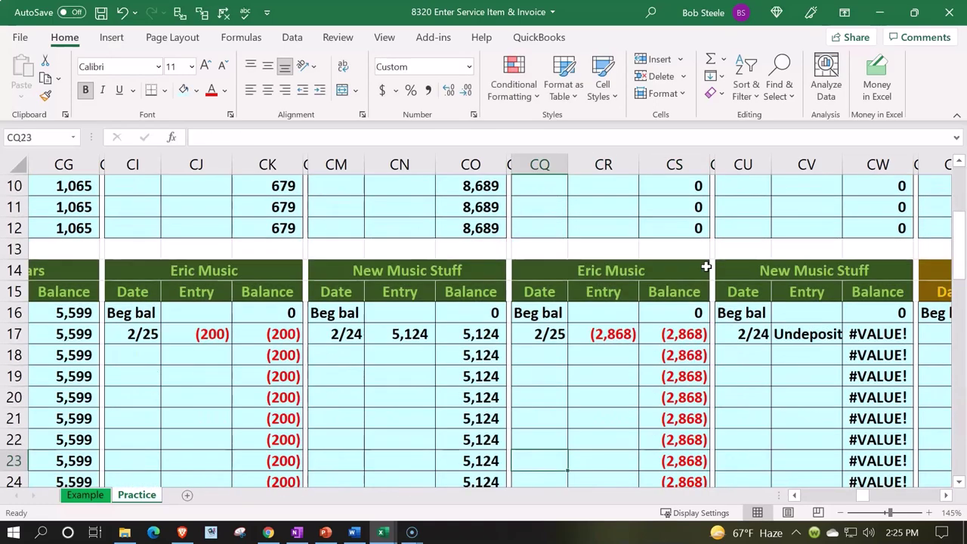
key("Up")
key("Up")
key("Up")
key("Up")
key("Up")
key("Up")
key("Delete")
key("Right")
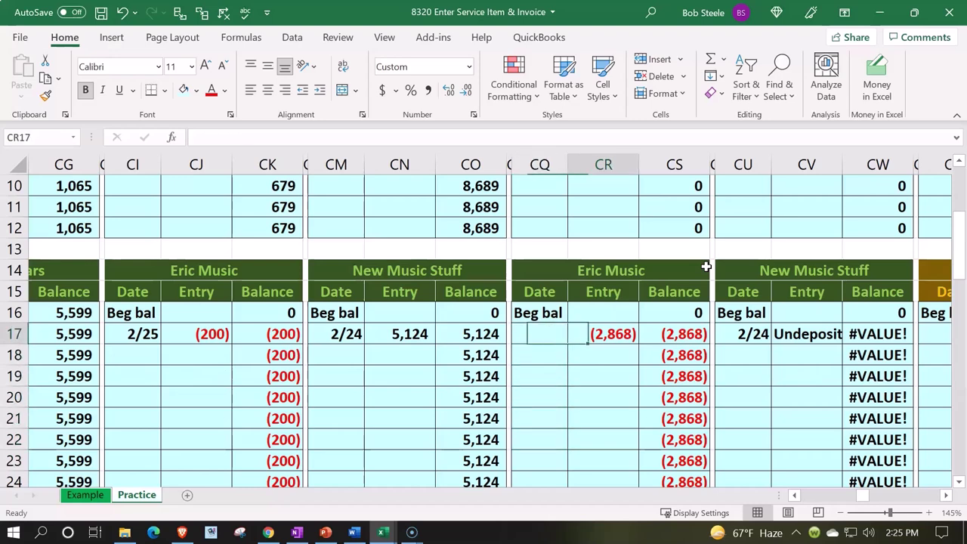
key("Delete")
- Clear the entry and date in CU17:CV17 of the copied New Music Stuff ledger
key("Right")
key("Right")
key("Right")
key("Right")
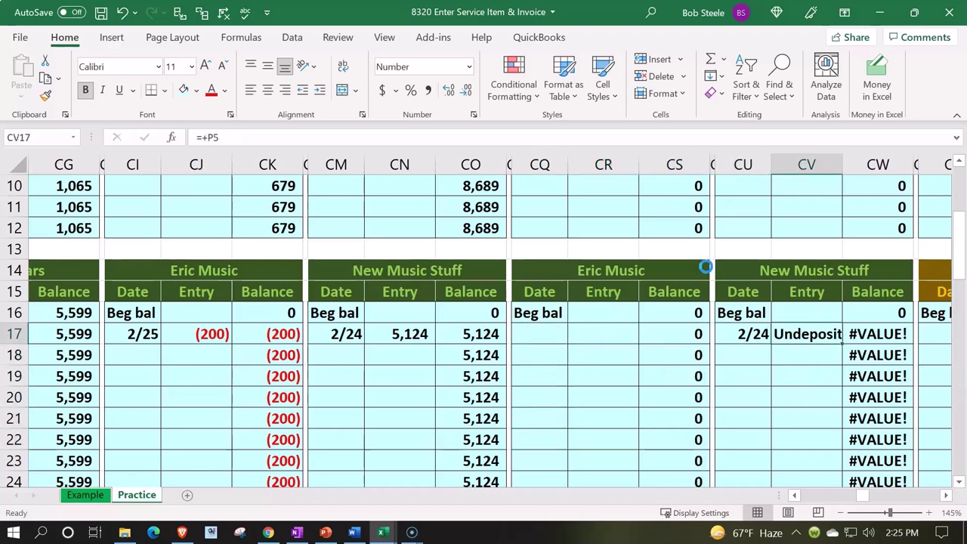
key("Delete")
key("Left")
key("Delete")
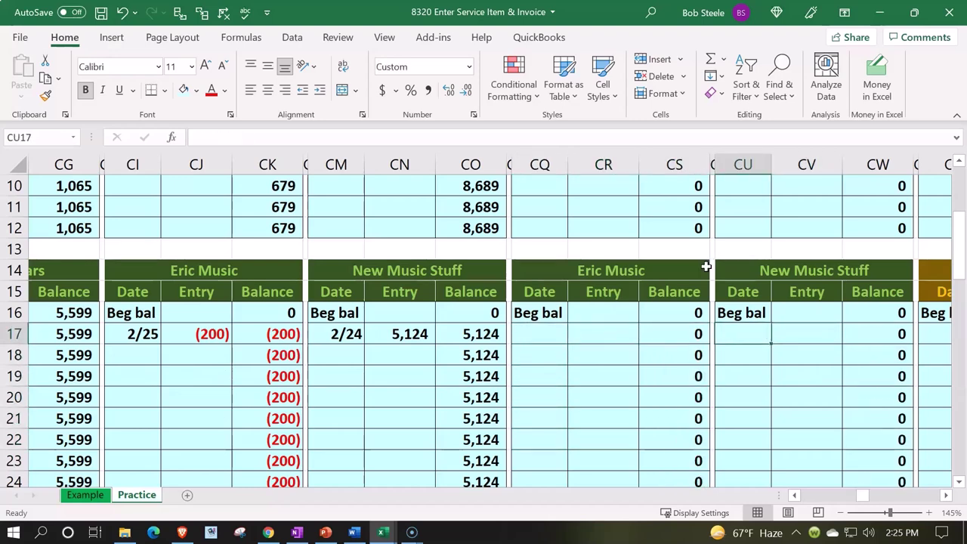
- Remove the customer names from headings CQ14 and CU14 of the two lower copied ledgers
left_click(546, 269)
key("Delete")
key("Right")
key("Right")
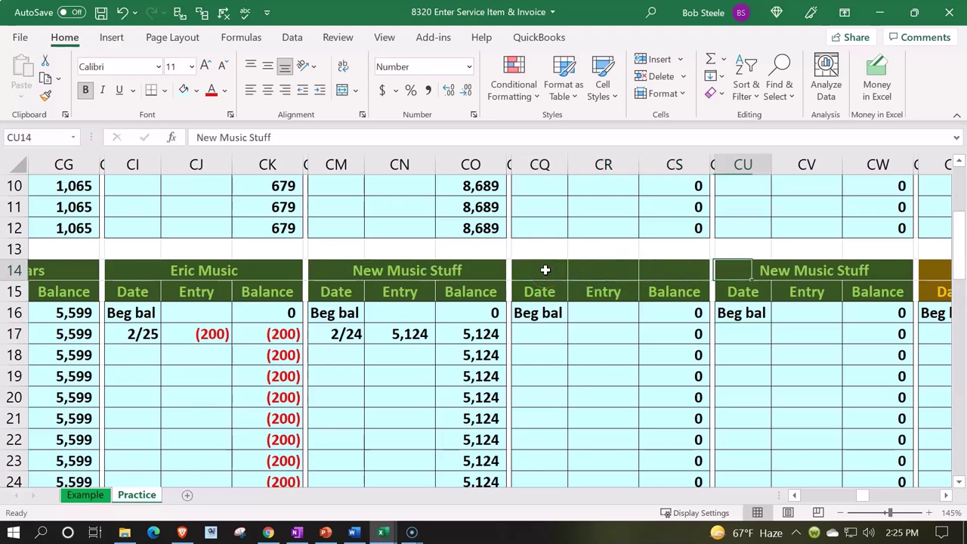
key("Delete")
- Enter Customer 1 as the heading of the upper blank ledger in CQ2
key("Up")
key("Up")
key("Up")
key("Up")
key("Up")
key("Up")
key("Up")
key("Up")
key("Up")
key("Up")
key("Up")
key("Up")
key("Up")
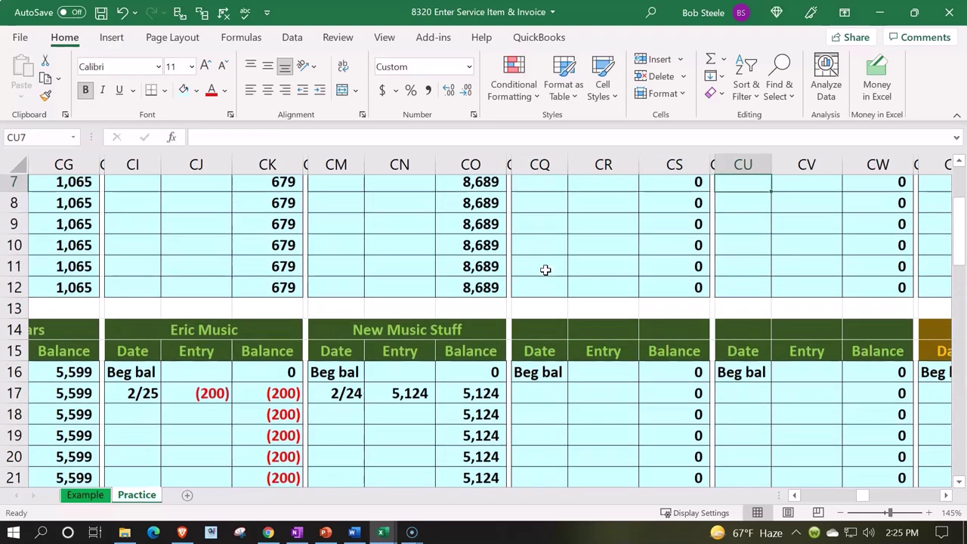
key("Down")
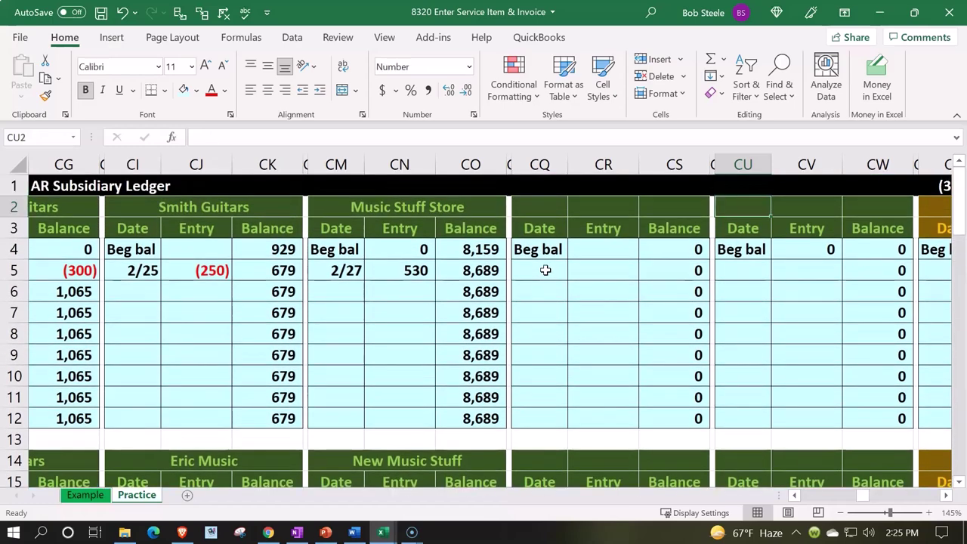
key("Left")
key("Left")
key("Left")
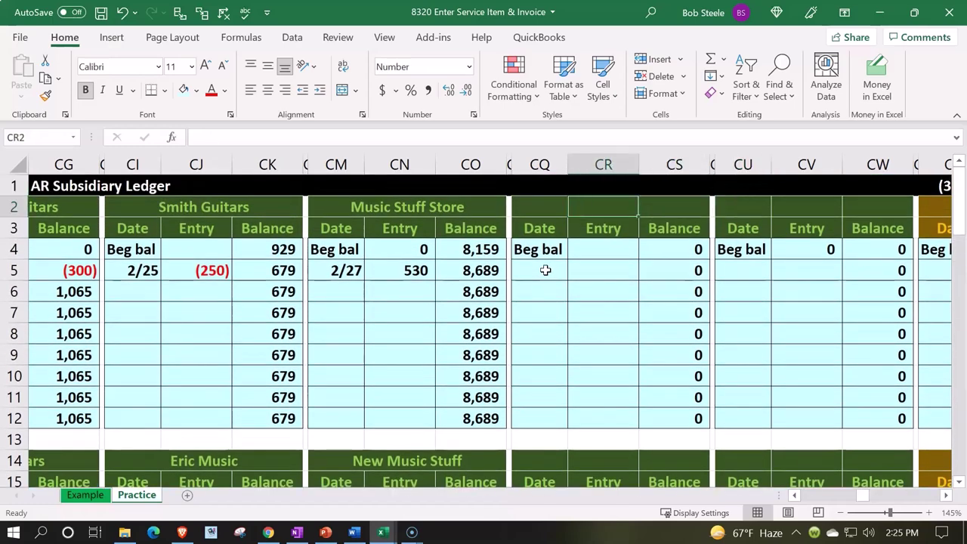
key("Left")
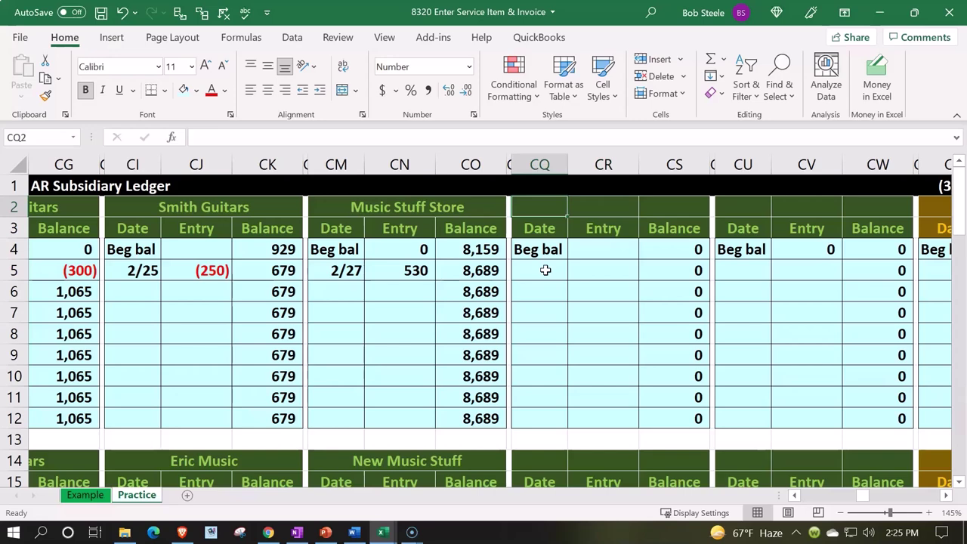
type("Cu")
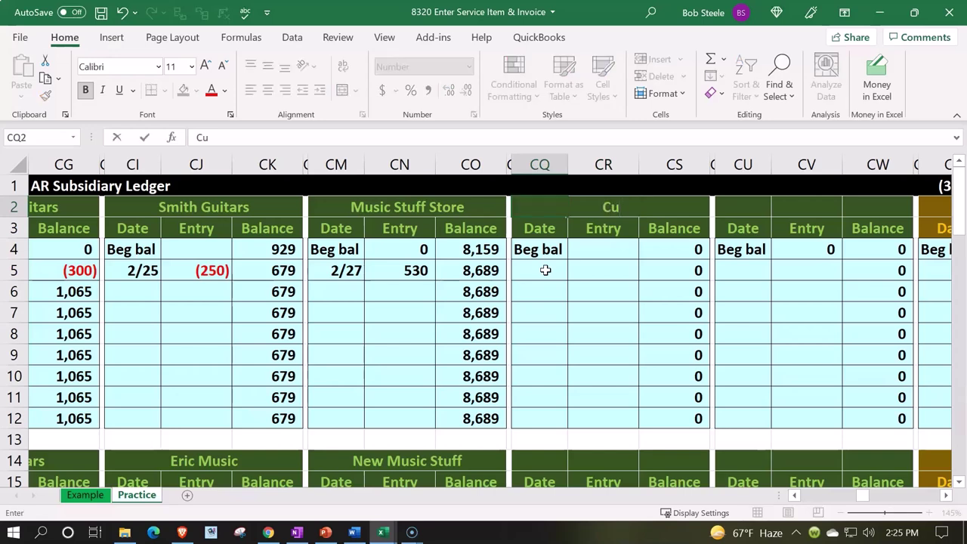
type("stomer")
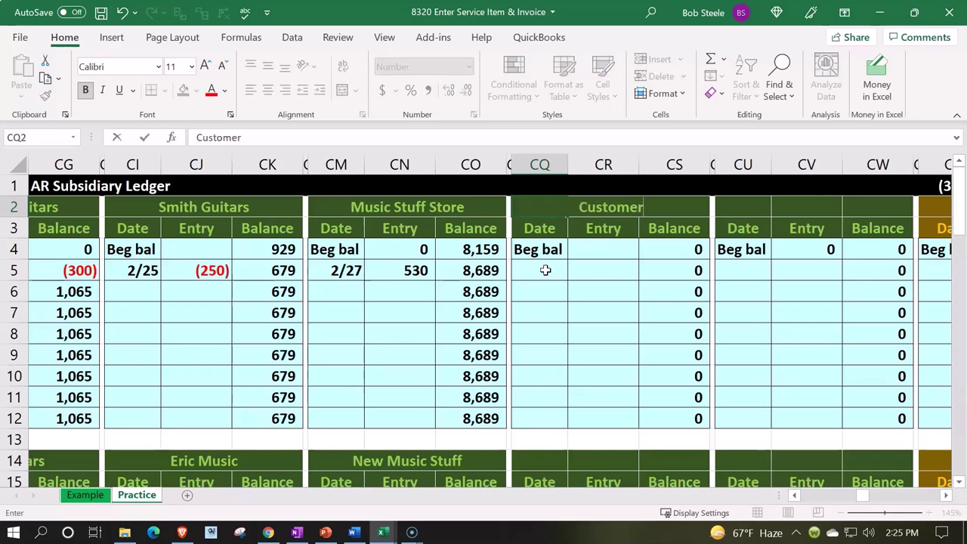
type(" 1")
key("Return")
- Enter Customer 2 as the heading of the lower blank ledger in CQ14
key("Down")
key("Down")
key("Down")
key("Down")
key("Down")
key("Down")
key("Down")
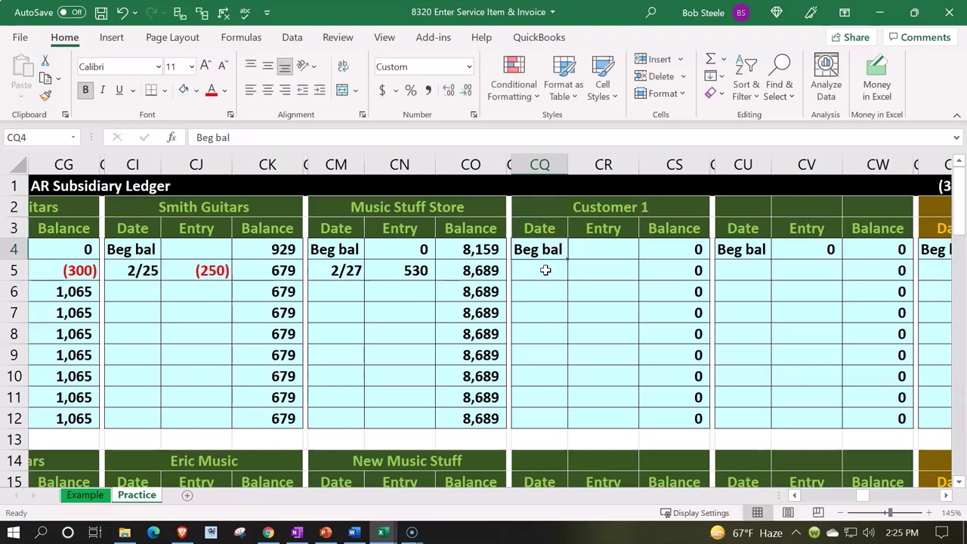
key("Down")
key("Down")
key("Down")
key("Down")
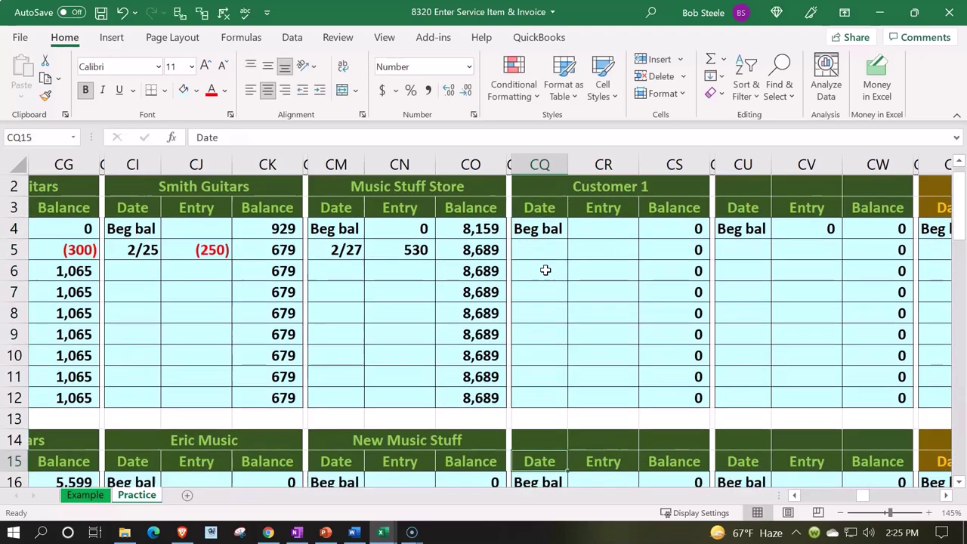
type("C")
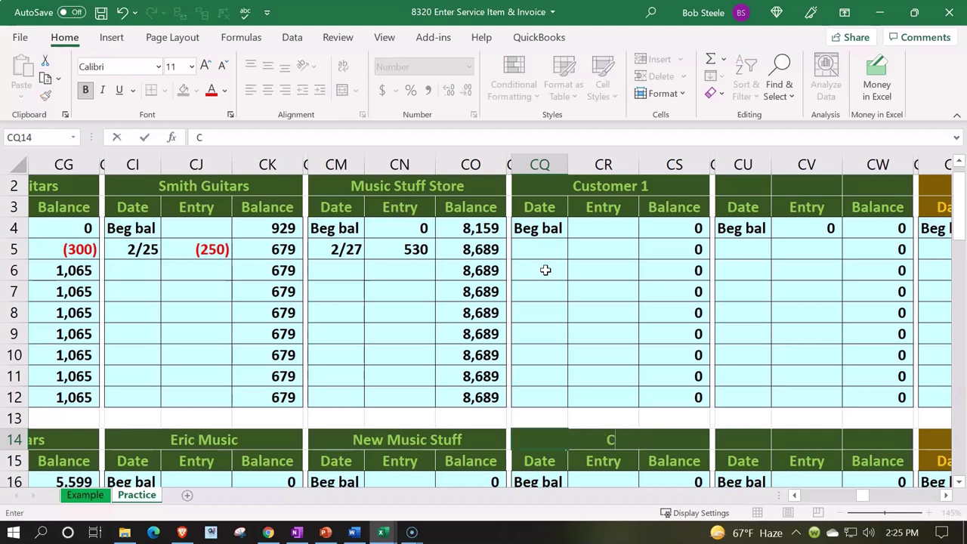
type("ustomer 2")
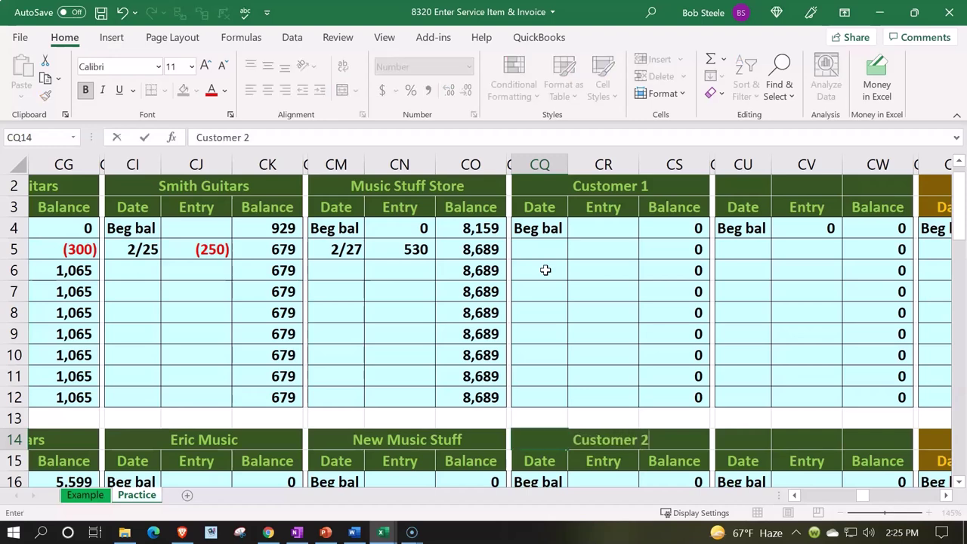
key("Return")
- Enter Customer 3 as the heading of the upper blank ledger in CU2
key("Up")
key("Up")
key("Up")
key("Up")
key("Up")
key("Up")
key("Up")
key("Up")
key("Up")
key("Up")
key("Up")
key("Up")
key("Right")
key("Right")
key("Right")
key("Right")
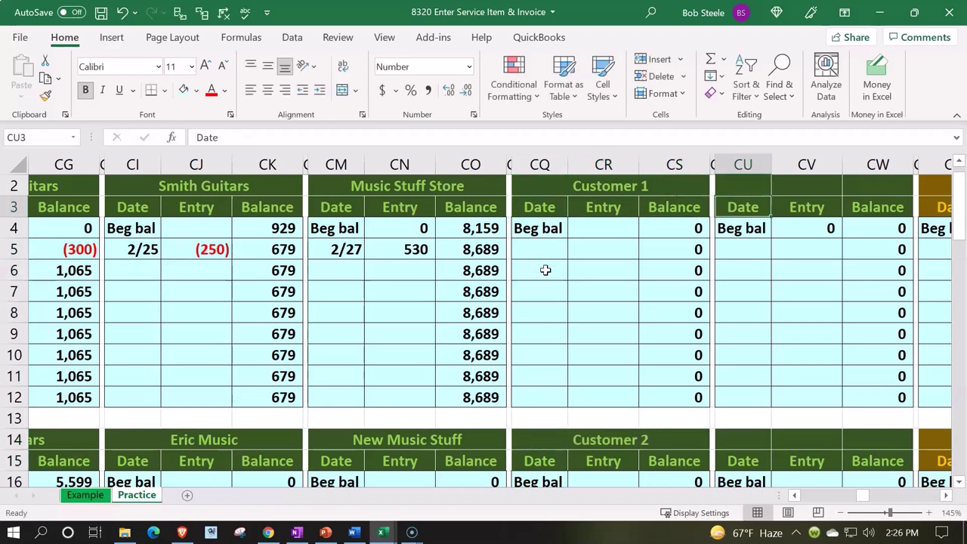
key("Up")
type("Customer")
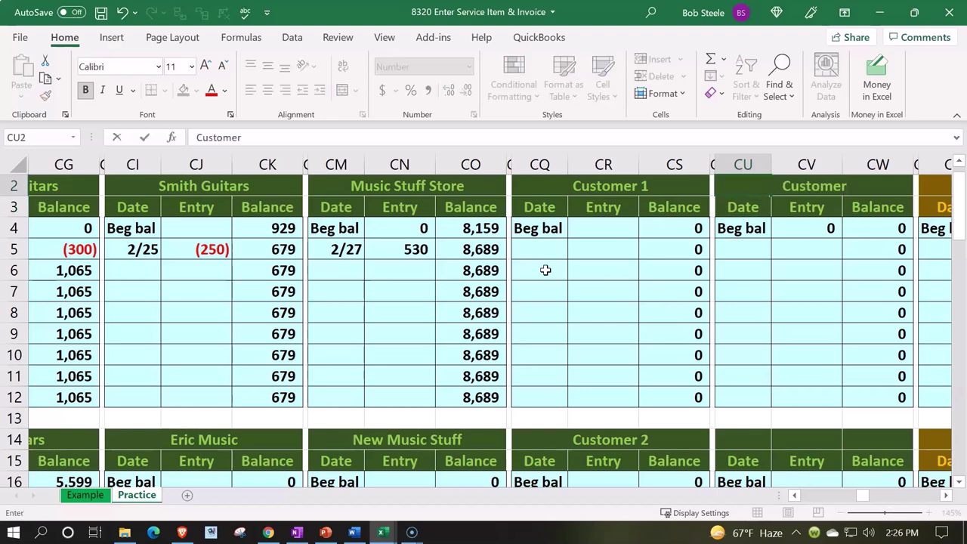
type(" 3")
key("Return")
- Enter Customer 4 as the heading of the lower blank ledger in CU14
key("Down")
key("Down")
key("Down")
key("Down")
key("Down")
key("Down")
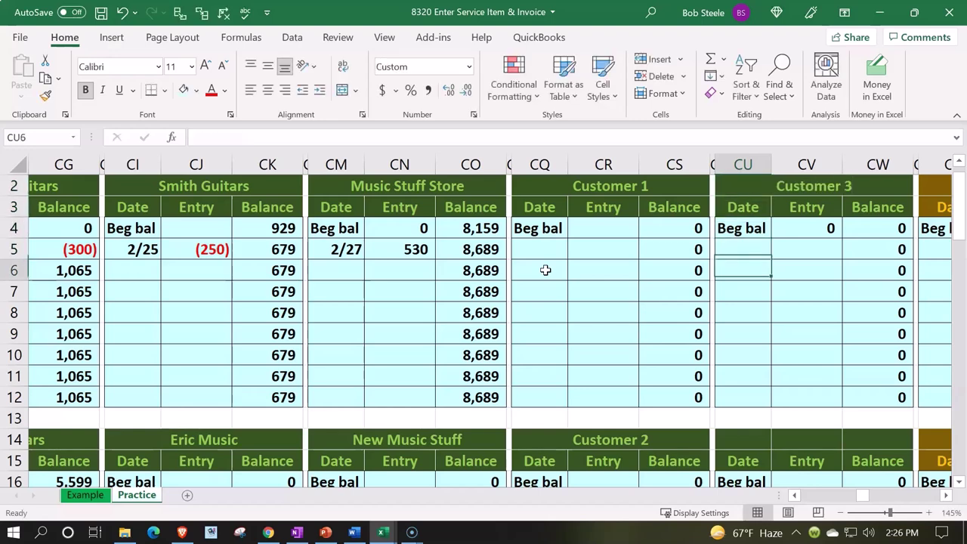
key("Down")
key("Down")
key("Down")
key("Down")
key("Down")
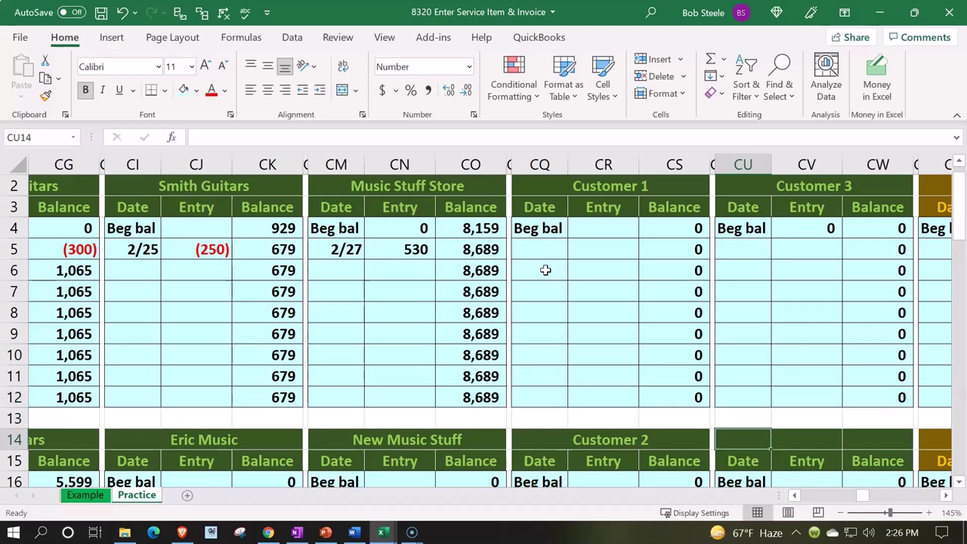
type("Custoe")
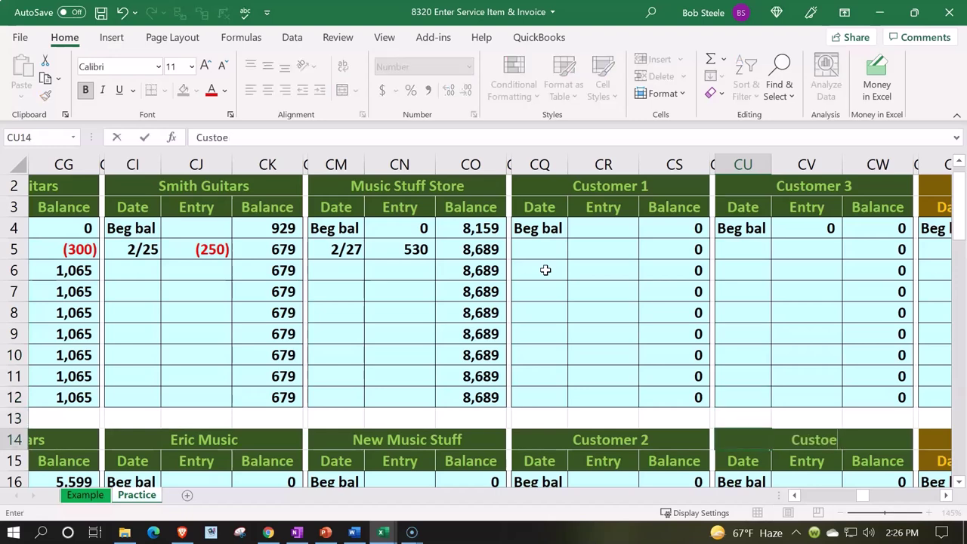
key("BackSpace")
key("BackSpace")
type("omer 4")
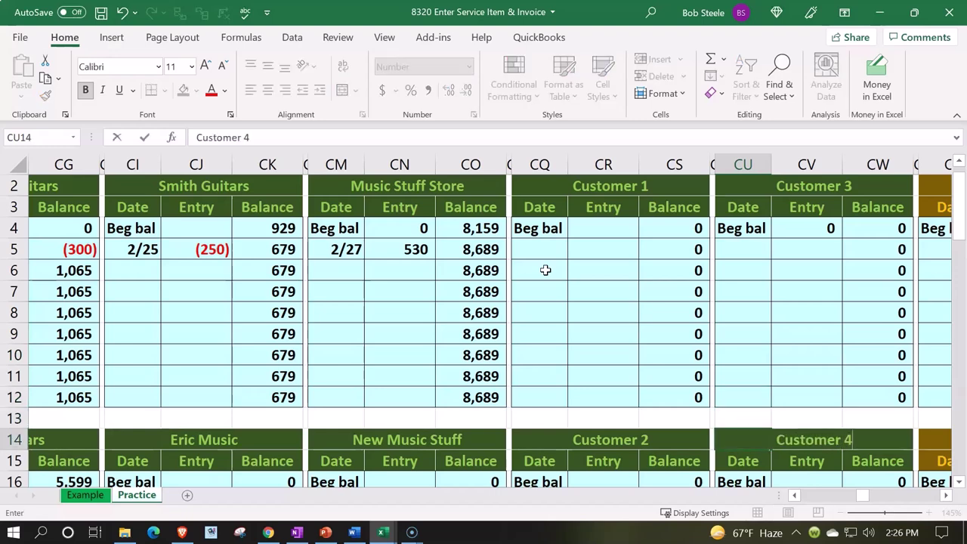
key("Return")
key("Up")
key("Up")
key("Up")
key("Up")
key("Up")
key("Up")
key("Up")
key("Up")
key("Up")
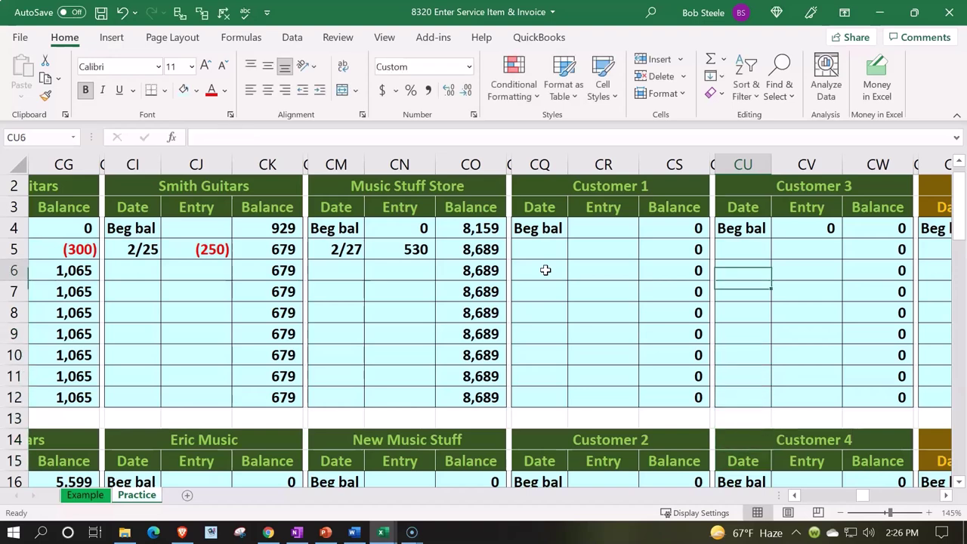
- Extend the AR subsidiary ledger total formula in CE1 with the last balances of Customer 1 and Customer 2, CS12 and CS24
key("Up")
key("Up")
key("Up")
key("Up")
key("Up")
key("Left")
key("Left")
key("Left")
key("Left")
key("Left")
key("Left")
key("Left")
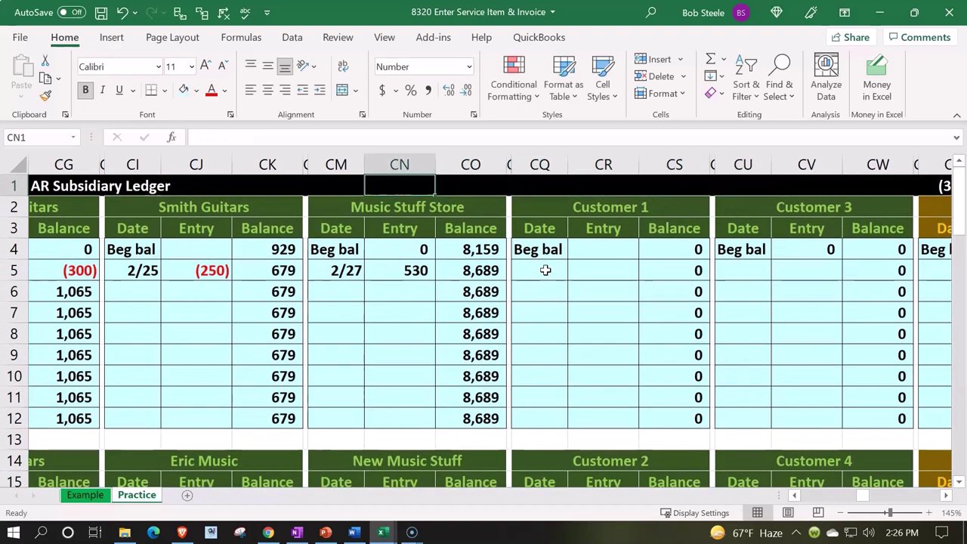
key("Left")
key("Left")
key("Left")
key("Left")
key("Left")
key("Left")
key("Left")
key("Left")
key("Left")
key("Left")
key("Left")
key("Left")
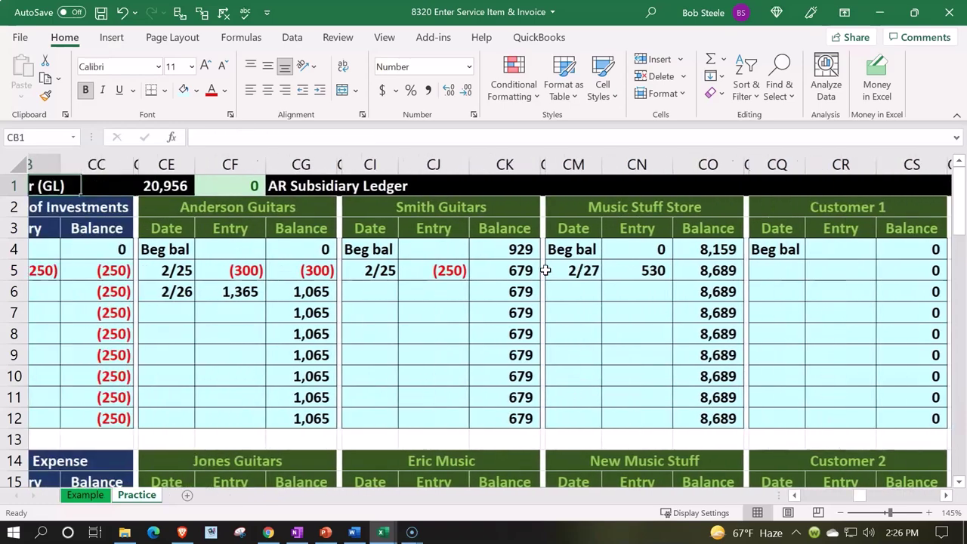
key("Right")
key("Right")
key("Right")
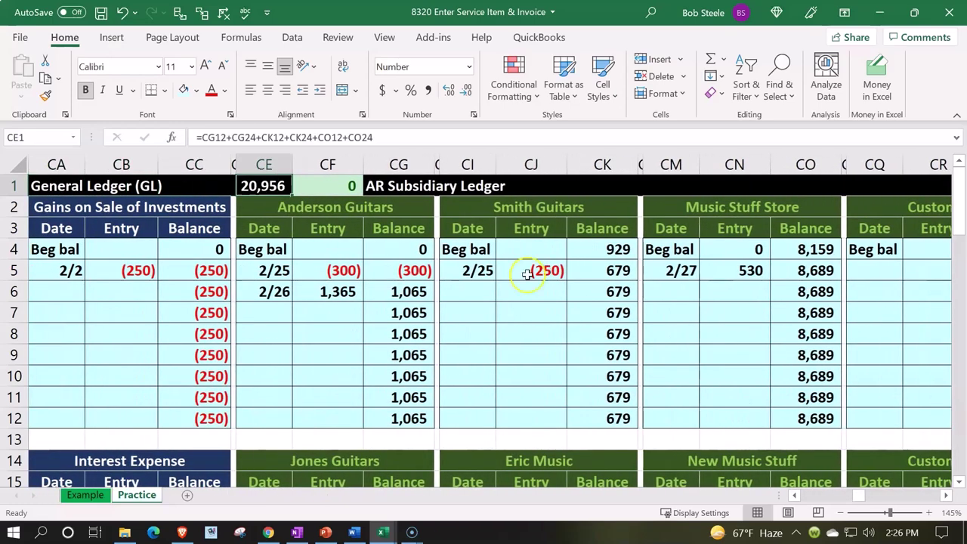
double_click(269, 186)
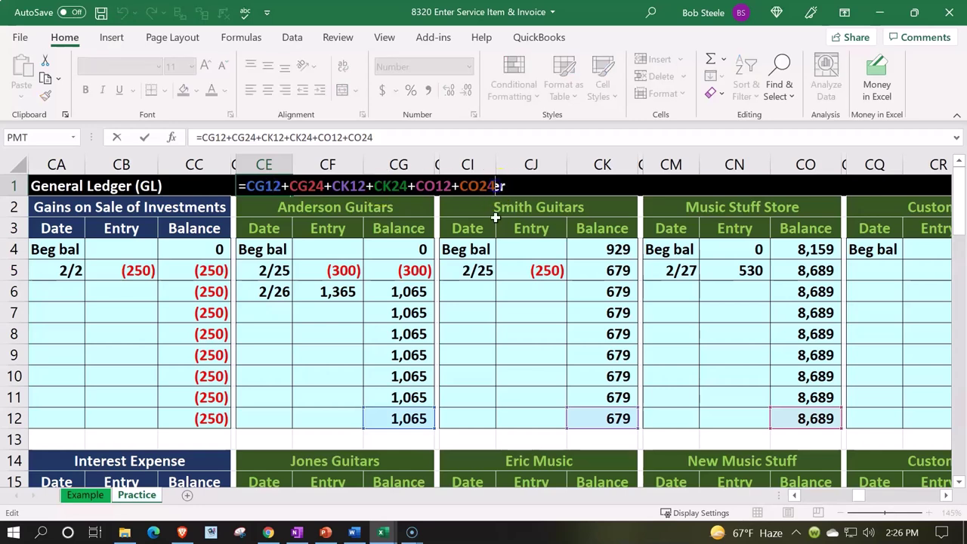
type("+")
left_click(749, 355)
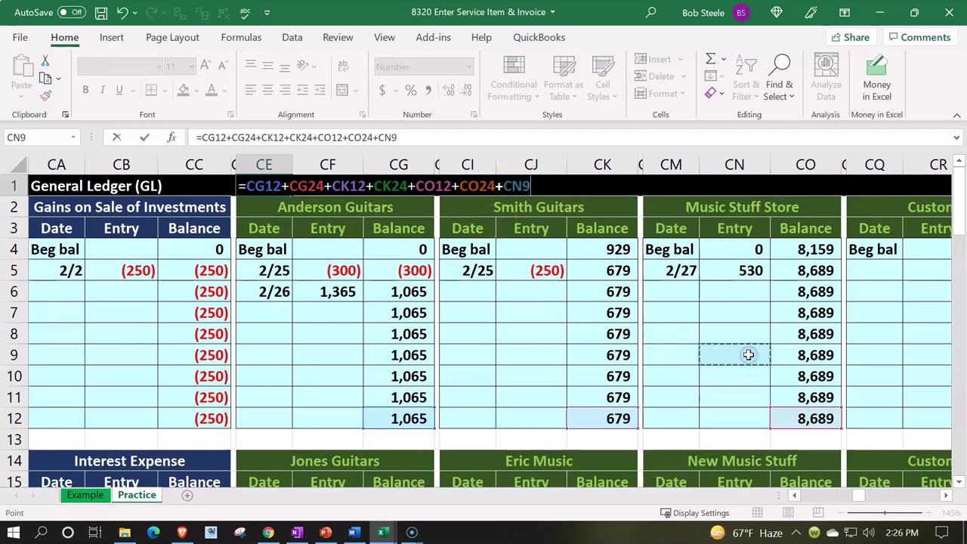
key("Right")
key("Right")
key("Right")
key("Right")
key("Right")
key("Right")
key("Right")
key("Right")
key("Right")
key("Right")
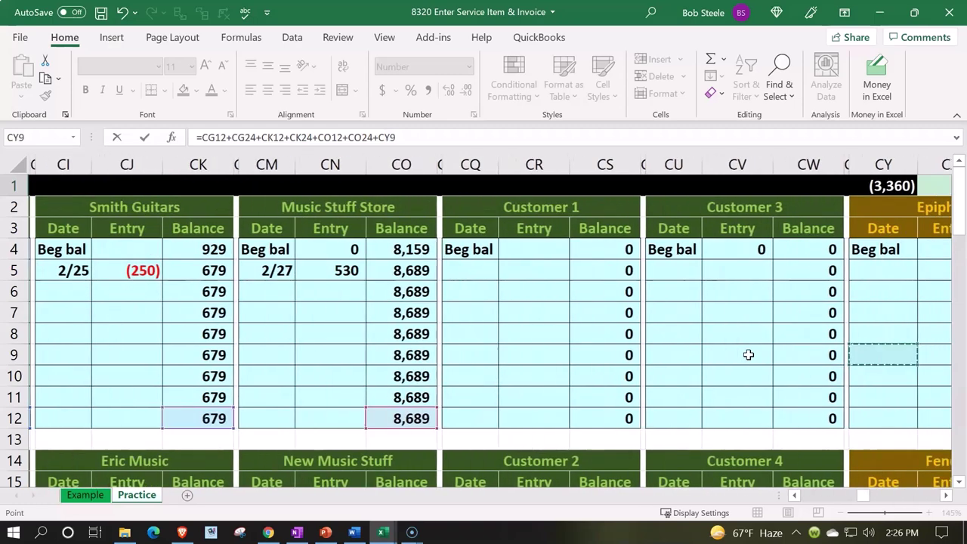
left_click(619, 421)
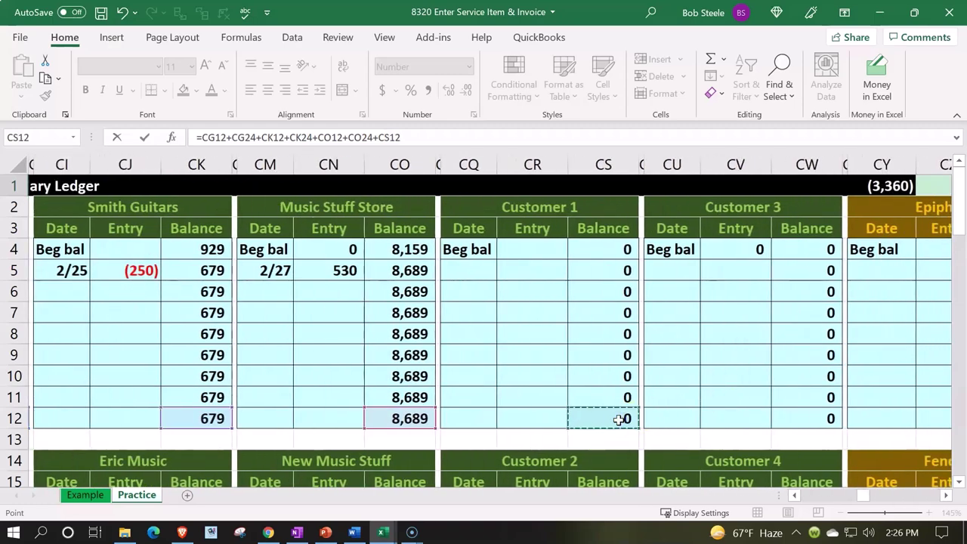
scroll(618, 421, "down", 4)
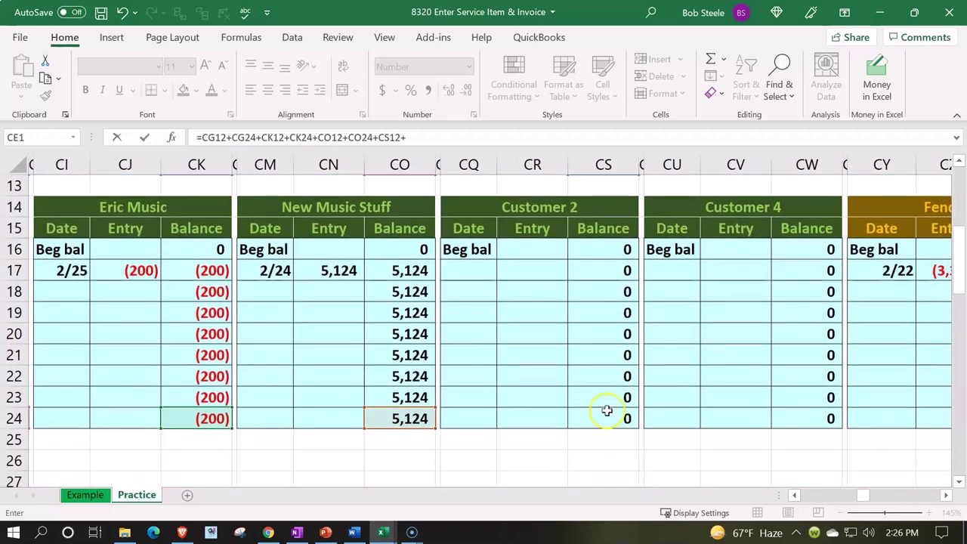
left_click(607, 410)
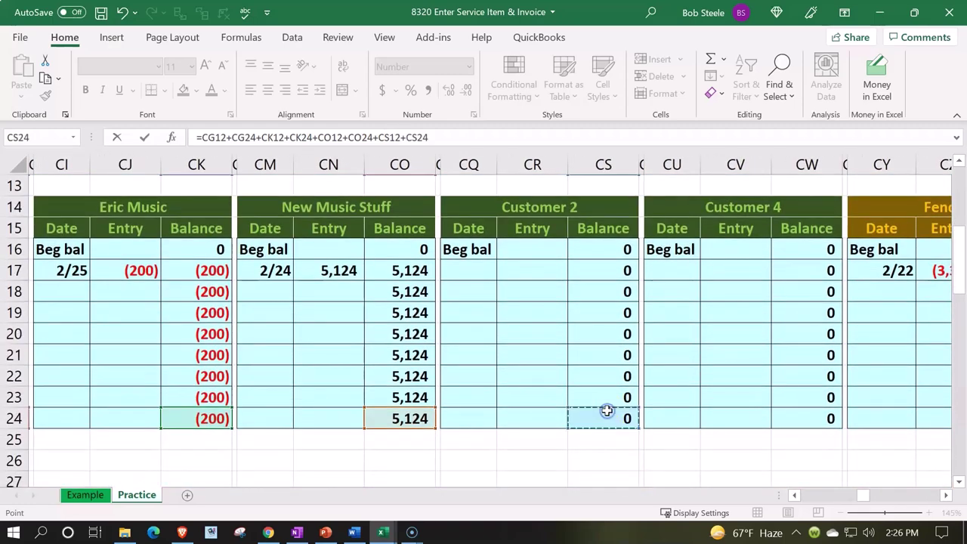
- Add the last balances of Customer 3 and Customer 4, CW12 and CW24, to the CE1 total formula and complete it
type("+")
scroll(769, 403, "up", 4)
left_click(806, 415)
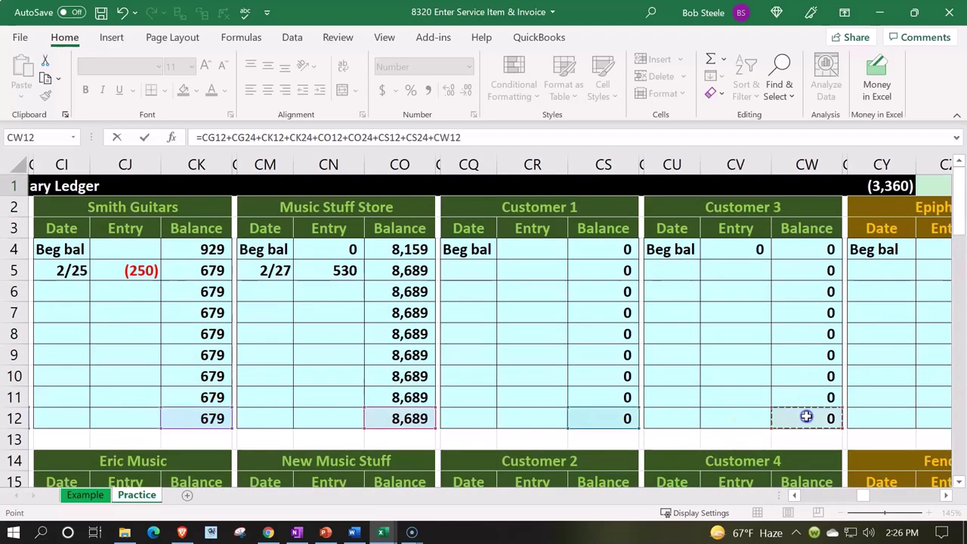
scroll(806, 415, "down", 4)
type("+")
left_click(807, 416)
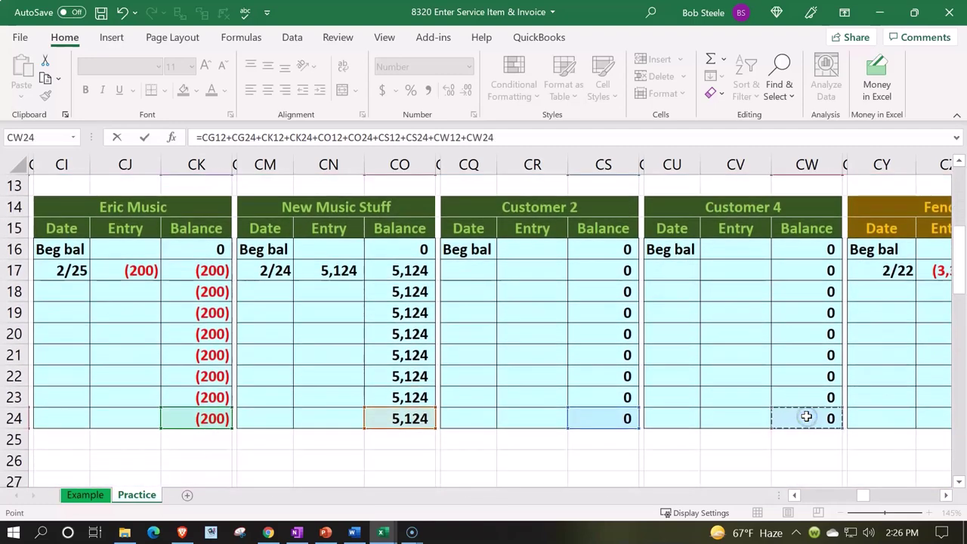
key("Return")
key("Up")
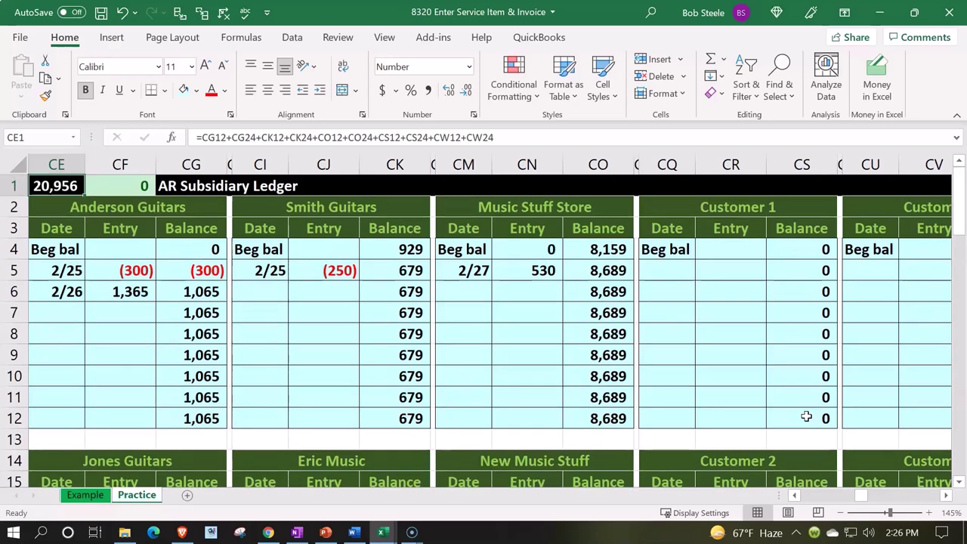
key("Left")
key("Left")
key("Left")
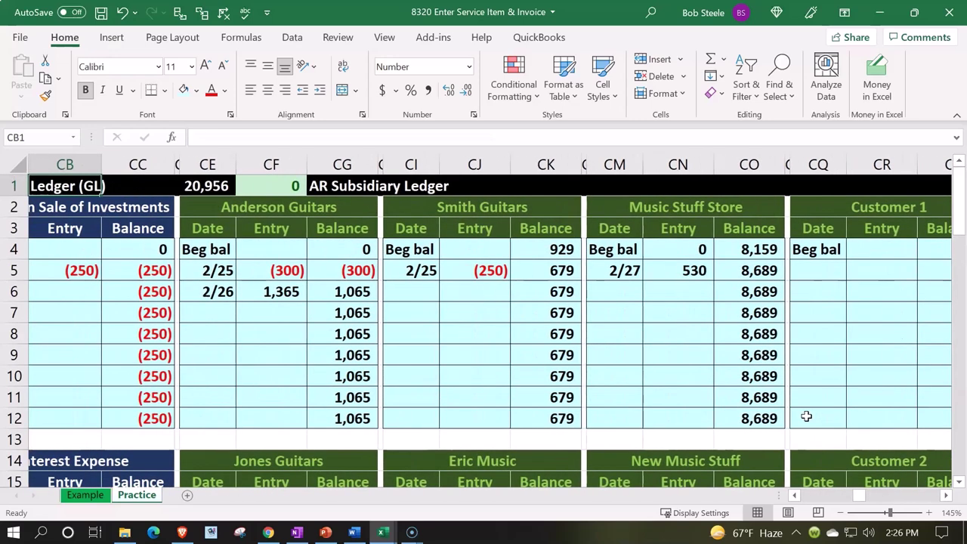